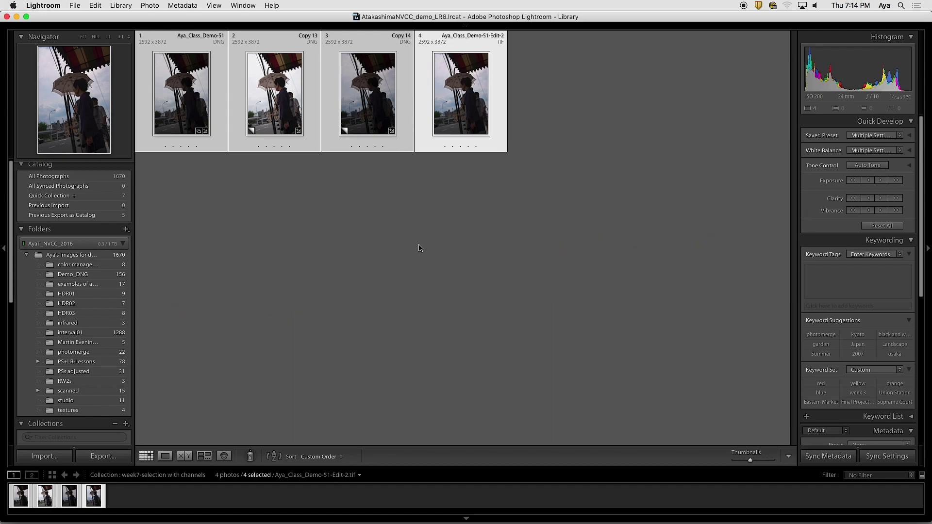
# Open the first photo of the collection, the original DNG, on its own in the Develop module
pyautogui.click(535, 249)
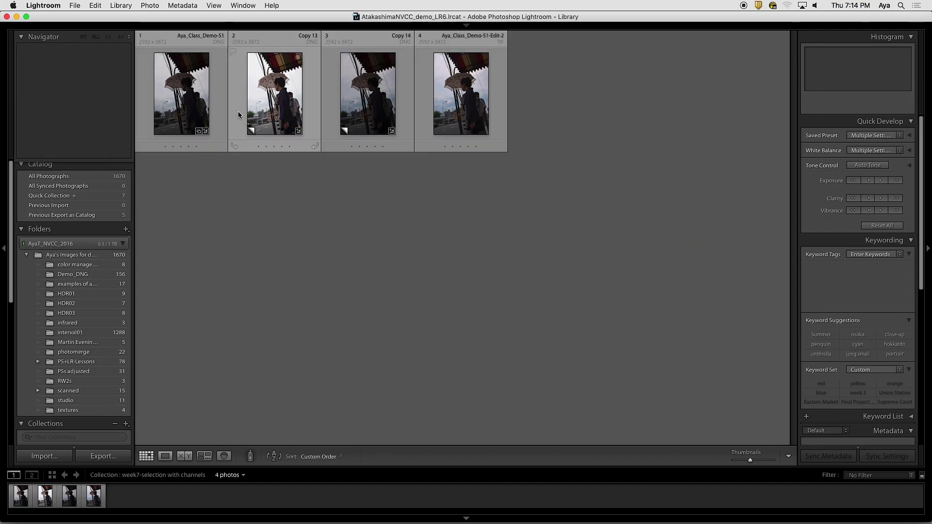
pyautogui.doubleClick(194, 98)
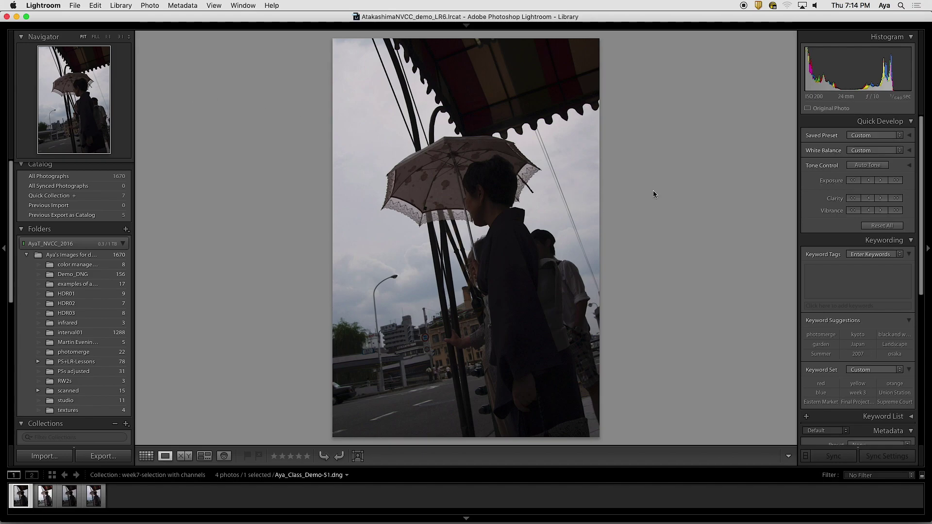
pyautogui.press('d')
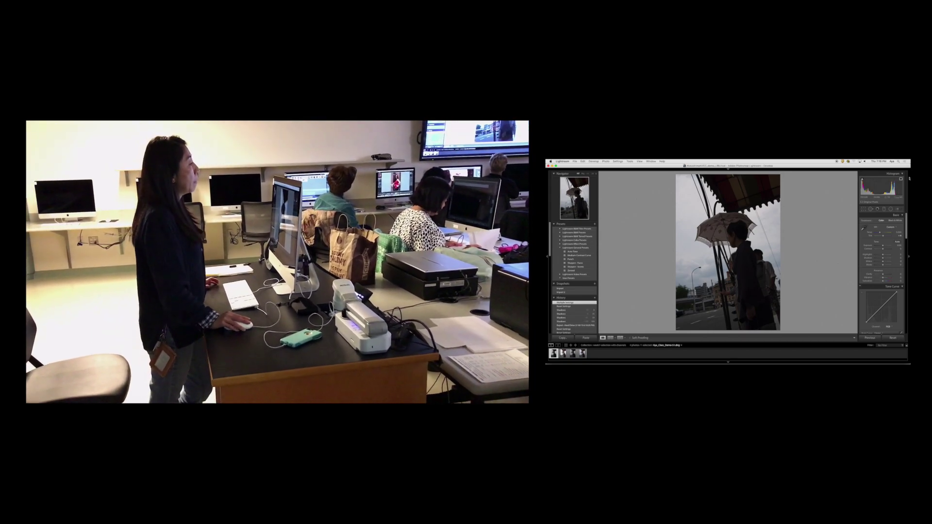
pyautogui.moveTo(905, 169)
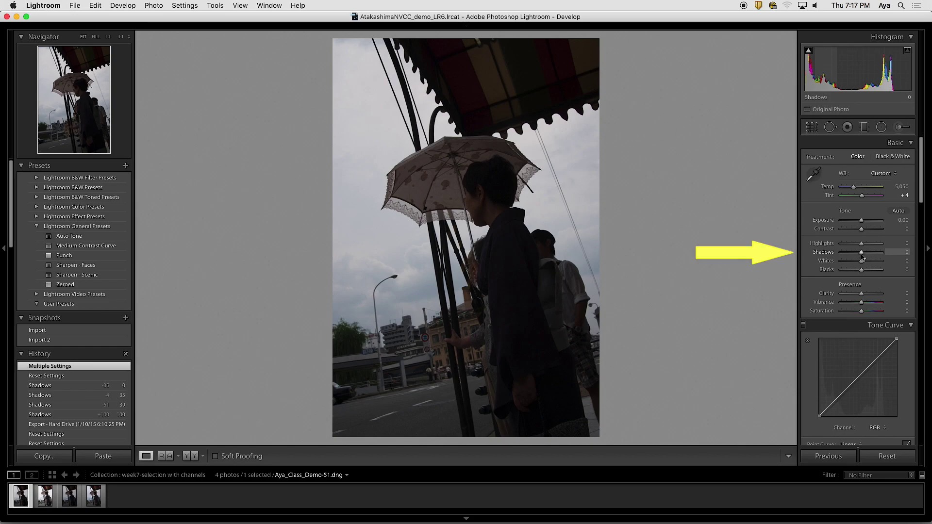
# Try Highlights at -70 and Shadows at +37 on the original photo, and reset both settings
pyautogui.moveTo(861, 252)
pyautogui.mouseDown()
pyautogui.moveTo(901, 254)
pyautogui.moveTo(862, 253)
pyautogui.mouseUp()
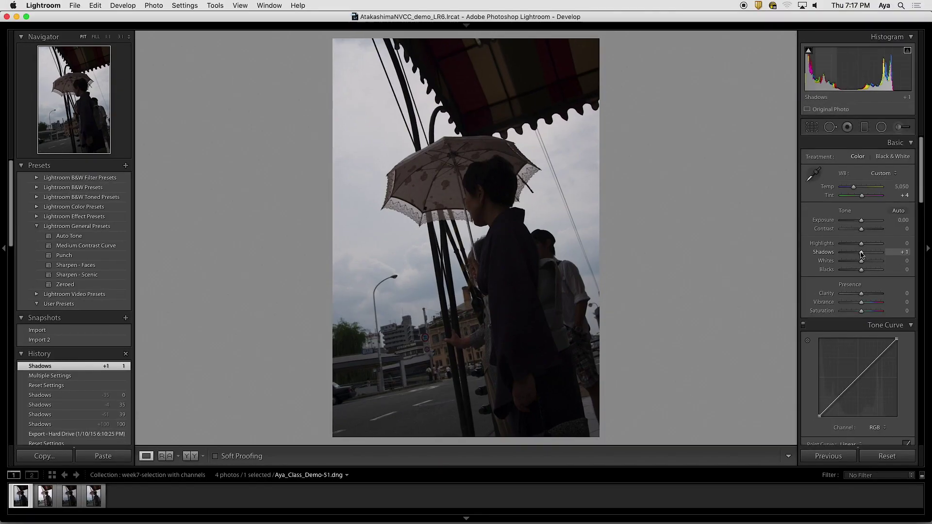
pyautogui.moveTo(838, 237); pyautogui.dragTo(864, 255)
pyautogui.moveTo(863, 254)
pyautogui.mouseDown()
pyautogui.moveTo(863, 244)
pyautogui.moveTo(880, 247)
pyautogui.moveTo(849, 246)
pyautogui.mouseUp()
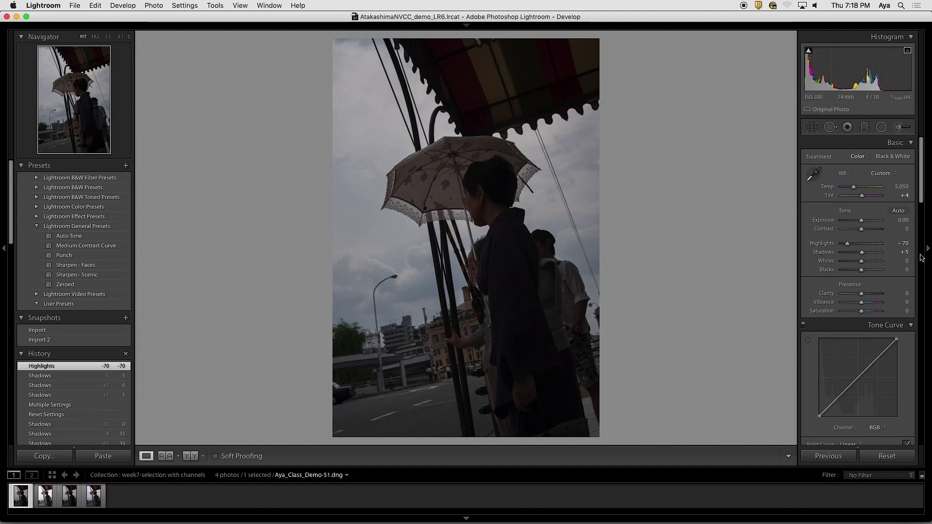
pyautogui.moveTo(862, 253)
pyautogui.mouseDown()
pyautogui.moveTo(877, 257)
pyautogui.moveTo(869, 256)
pyautogui.mouseUp()
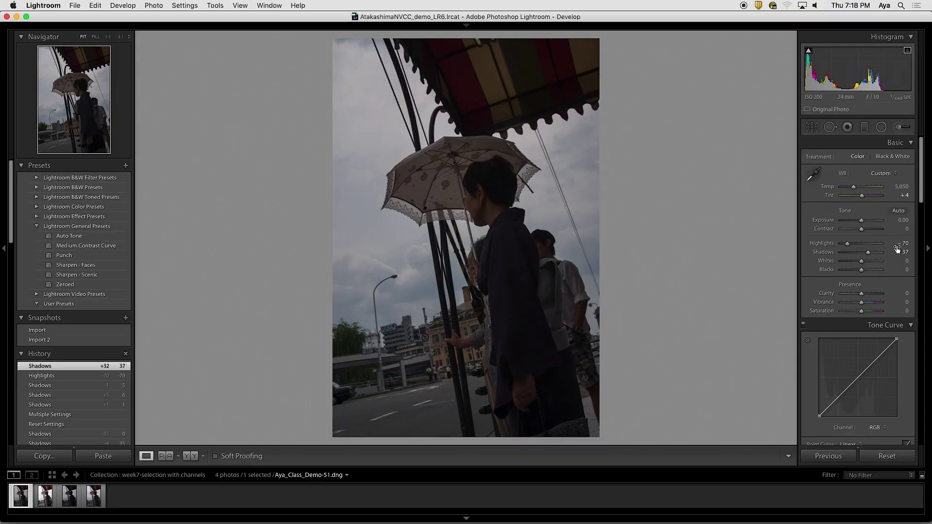
pyautogui.doubleClick(828, 243)
pyautogui.doubleClick(832, 254)
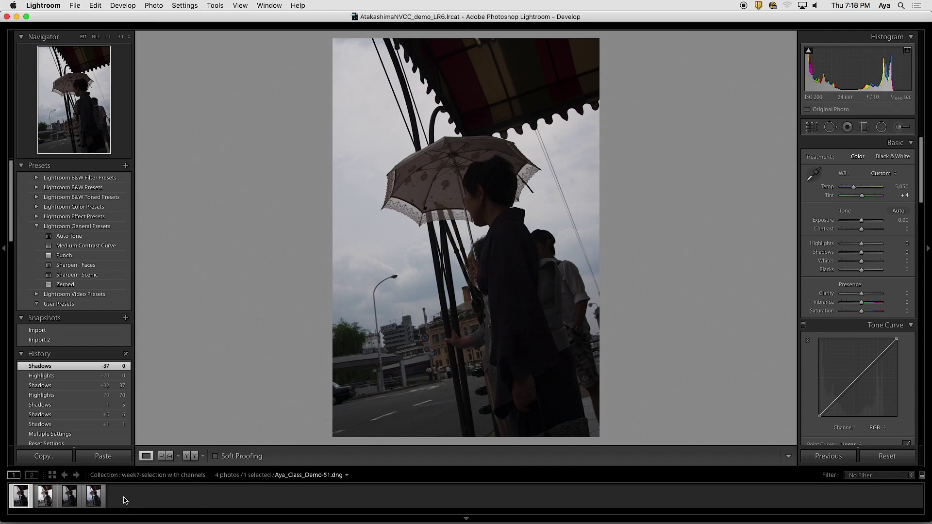
# Compare all four versions of the umbrella photo in Survey view with the side panels temporarily hidden
pyautogui.click(93, 497)
pyautogui.press('super+a')
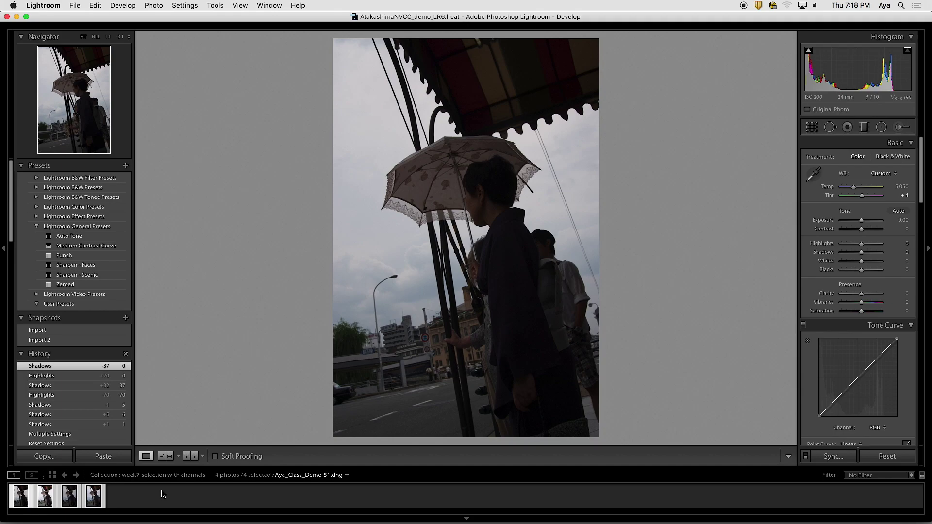
pyautogui.press('n')
pyautogui.press('Tab')
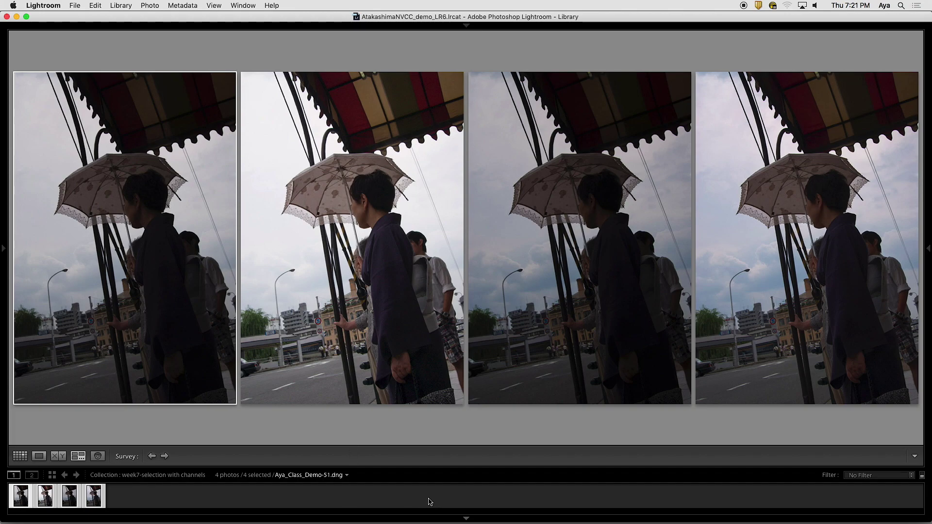
pyautogui.press('Tab')
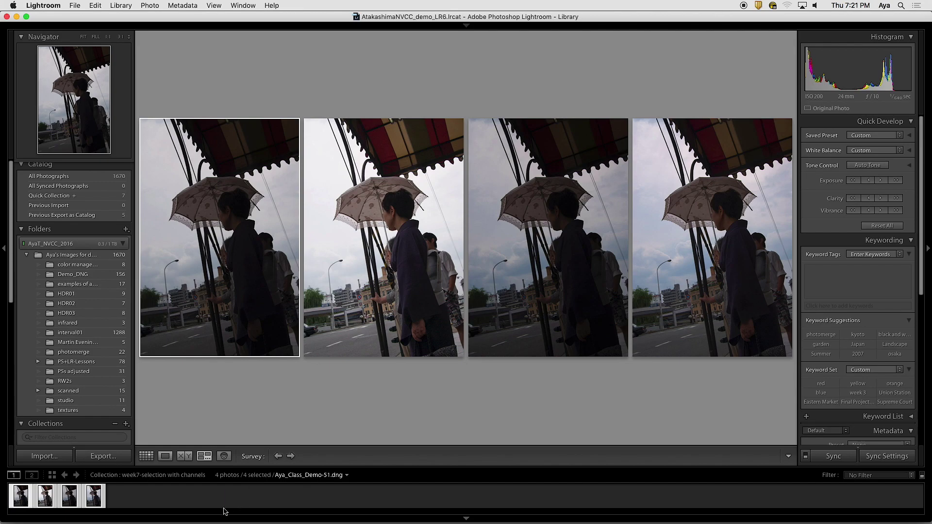
# Remove Copy 13, Copy 14 and the edited TIF from the collection, keeping only the original DNG
pyautogui.click(209, 506)
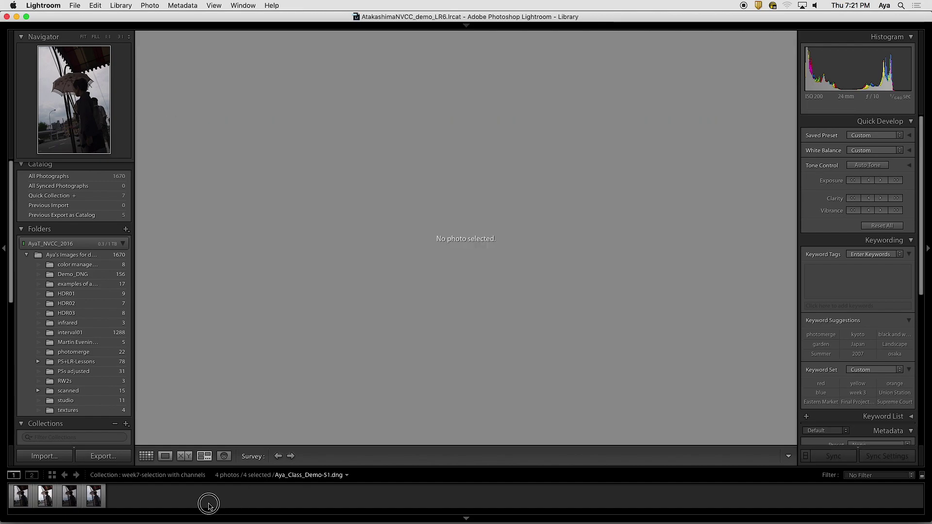
pyautogui.click(46, 497)
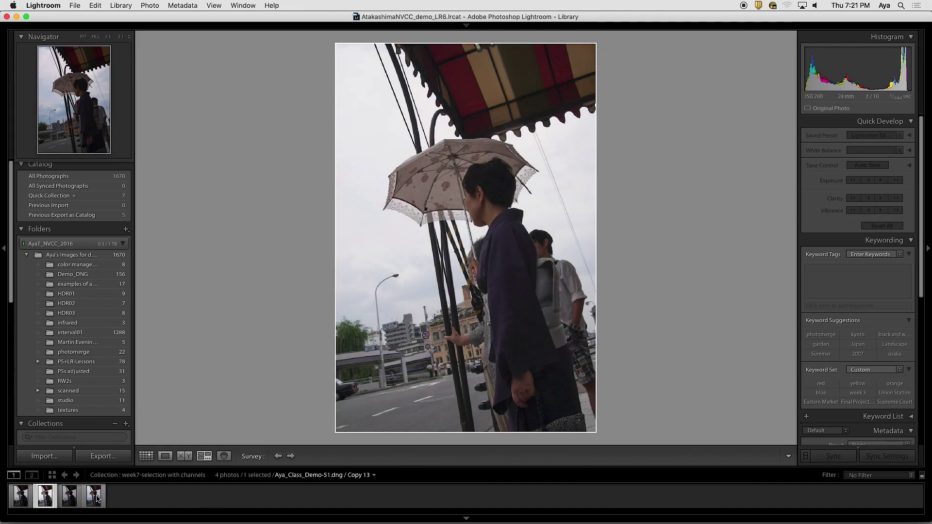
pyautogui.keyDown('shift'); pyautogui.click(94, 496); pyautogui.keyUp('shift')
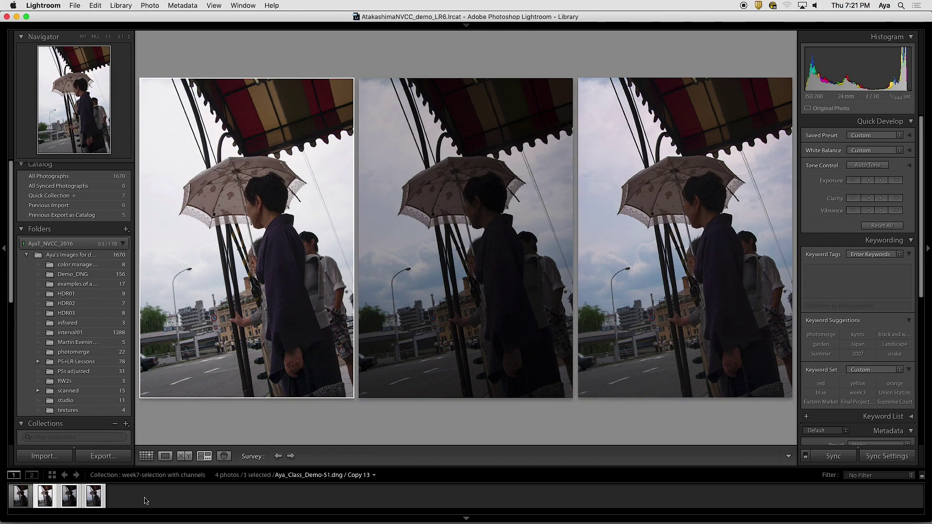
pyautogui.press('Delete')
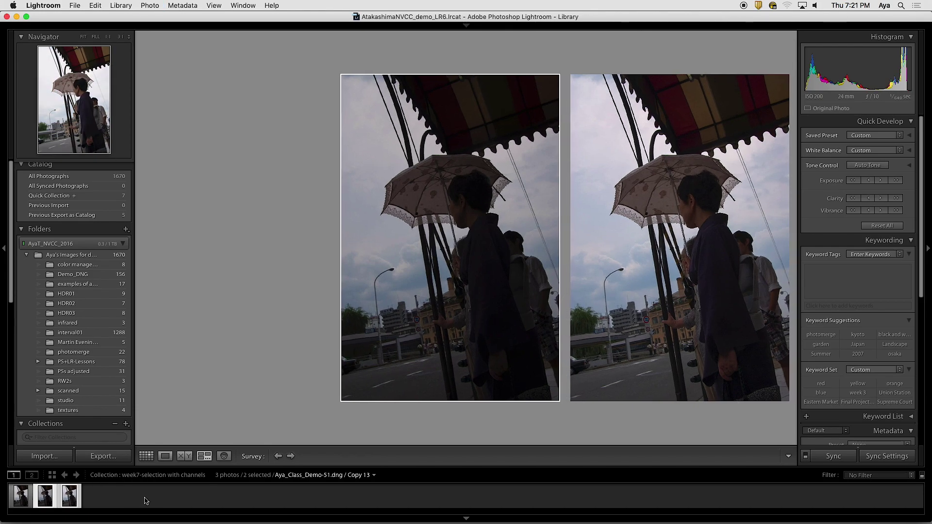
pyautogui.press('Delete')
pyautogui.press('Delete')
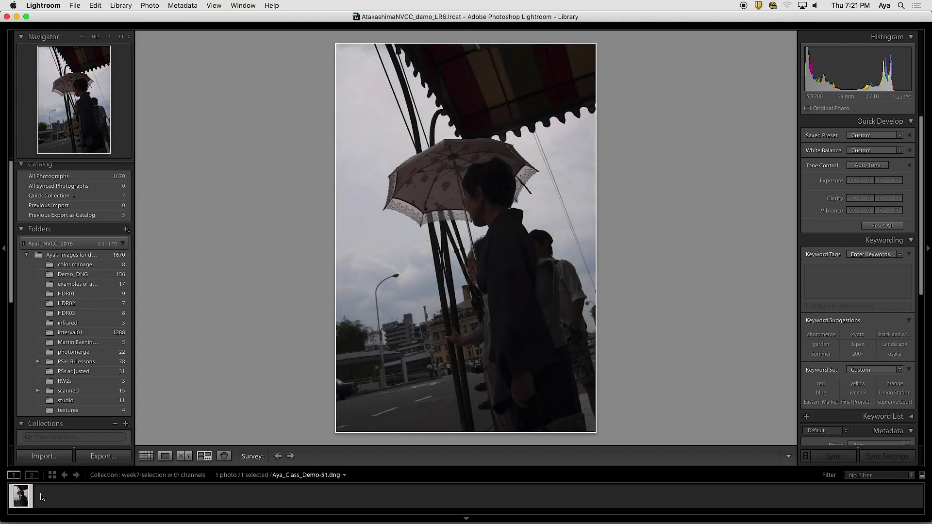
# Create two virtual copies of the original umbrella photo
pyautogui.rightClick(18, 500)
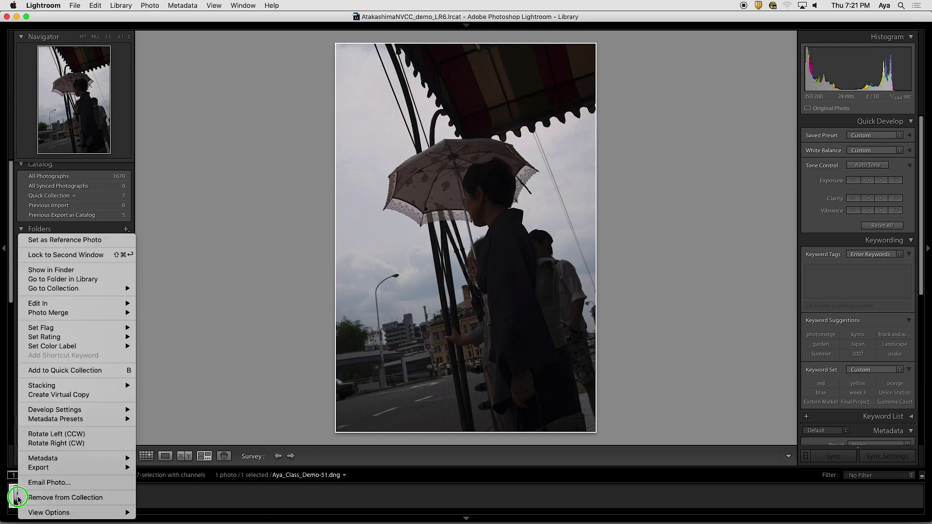
pyautogui.click(62, 396)
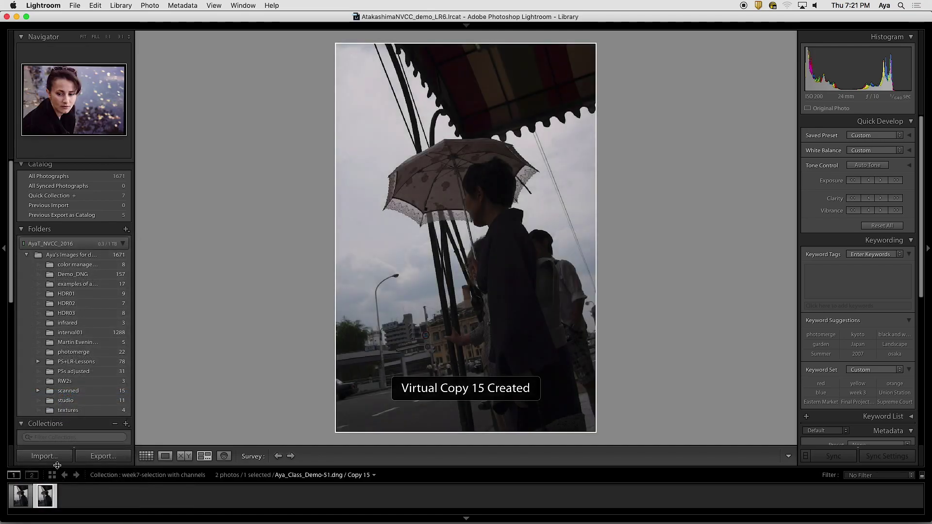
pyautogui.rightClick(45, 496)
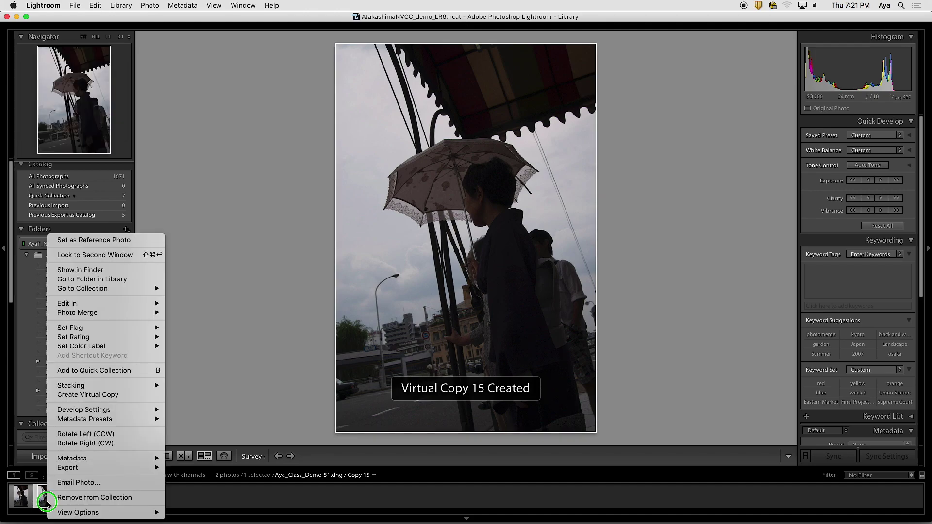
pyautogui.click(92, 396)
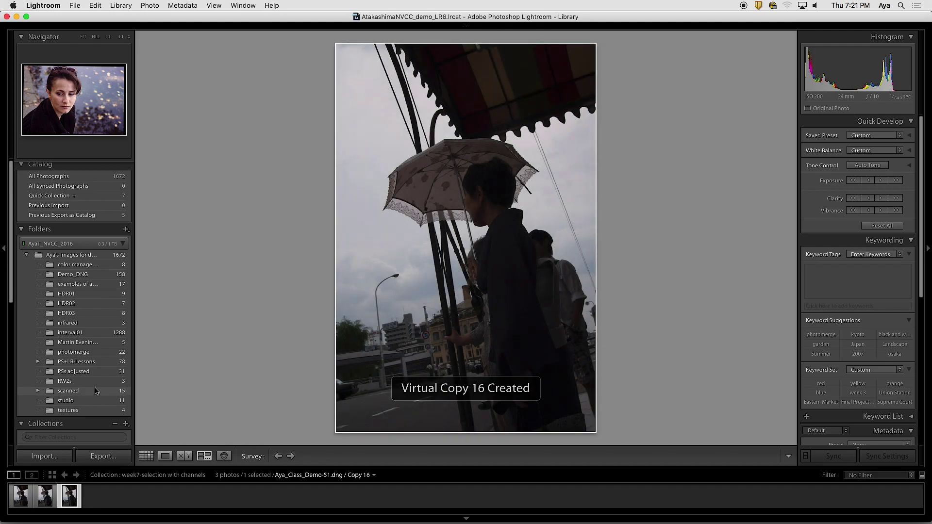
# Remove the two new virtual copies from the collection, keeping only the original photo
pyautogui.keyDown('shift'); pyautogui.click(25, 498); pyautogui.keyUp('shift')
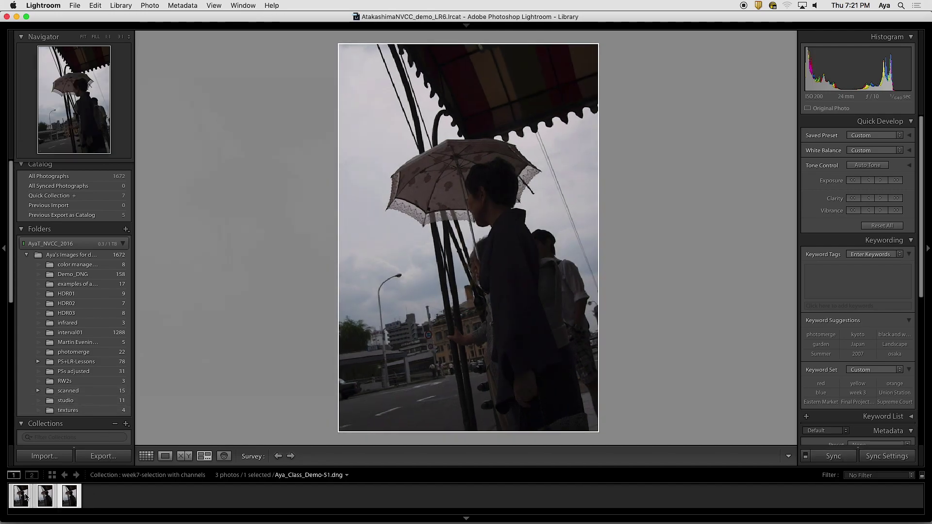
pyautogui.click(100, 505)
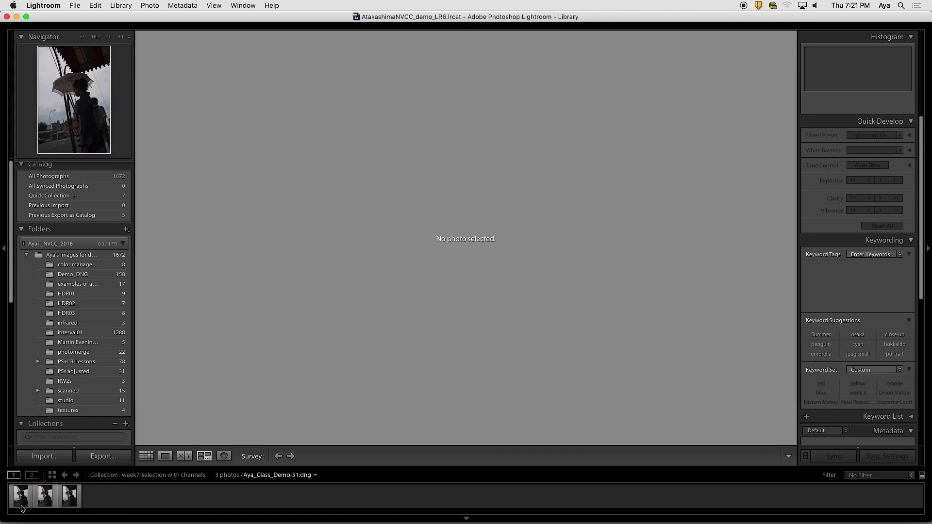
pyautogui.click(46, 503)
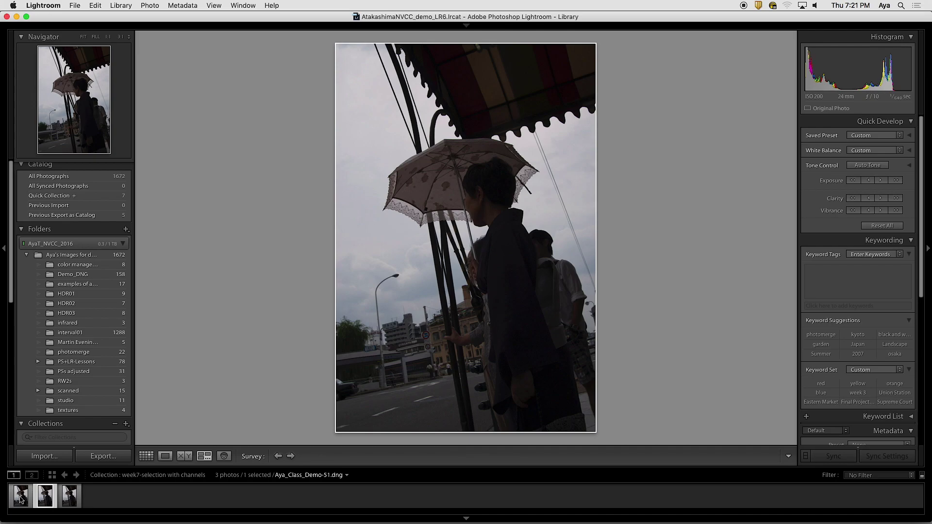
pyautogui.keyDown('super'); pyautogui.click(67, 501); pyautogui.keyUp('super')
pyautogui.rightClick(68, 500)
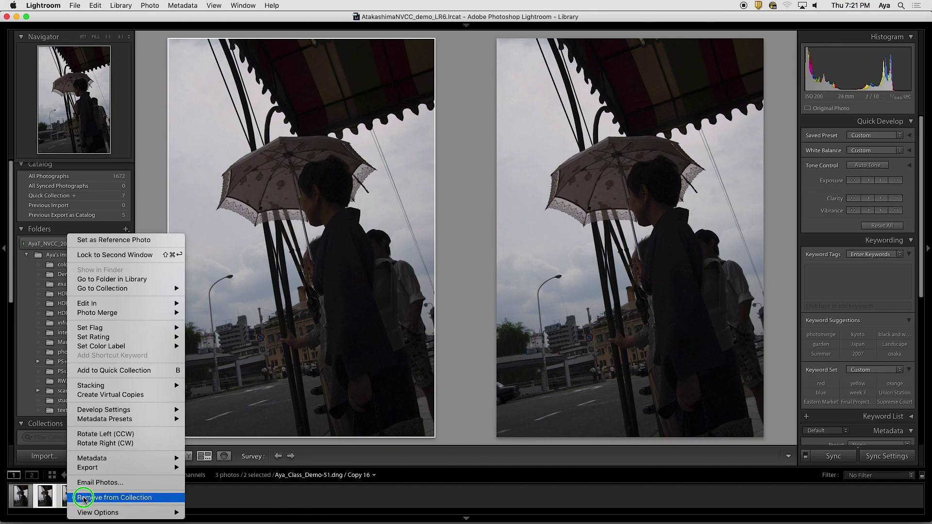
pyautogui.click(84, 498)
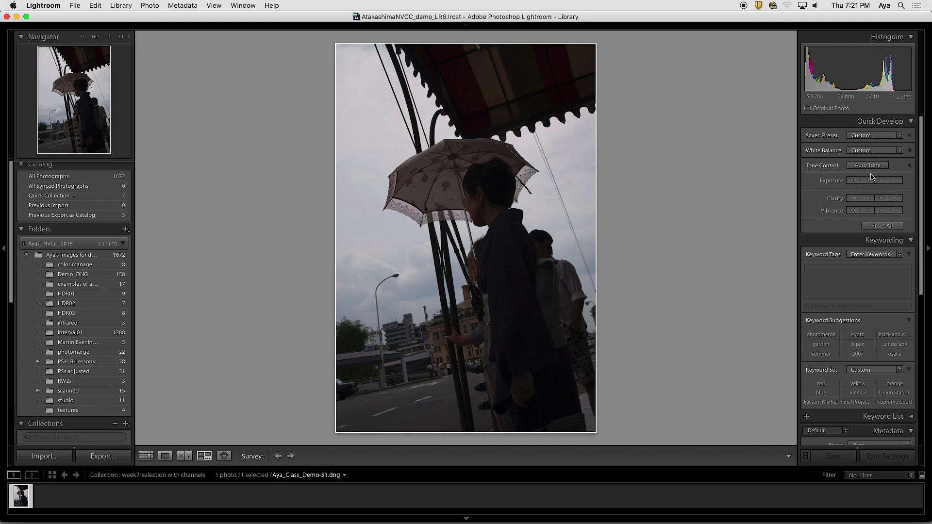
# Correct the original photo's white balance in Develop by sampling the gray road surface as the neutral target
pyautogui.press('d')
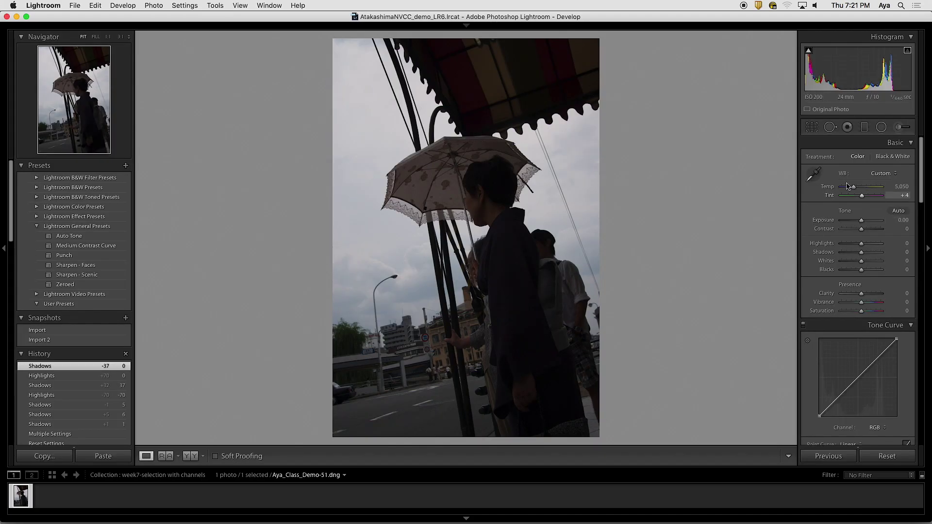
pyautogui.click(813, 174)
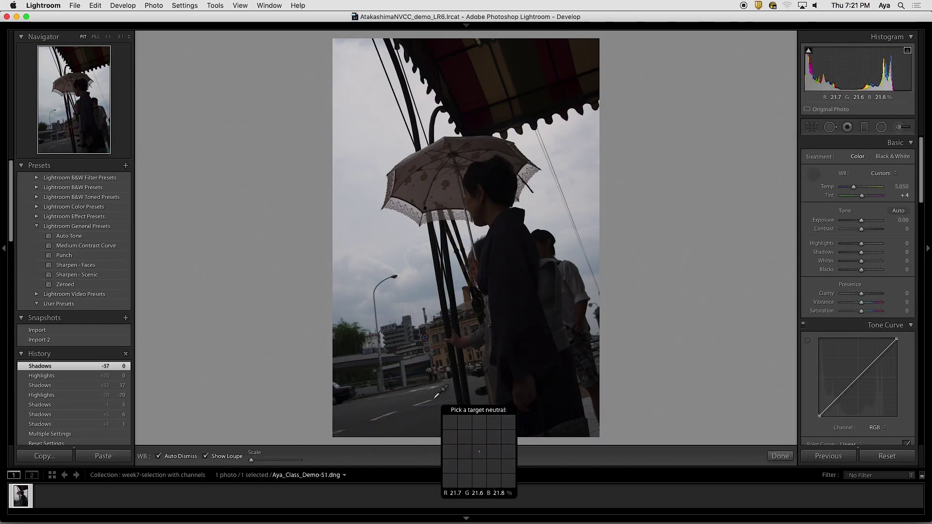
pyautogui.click(414, 397)
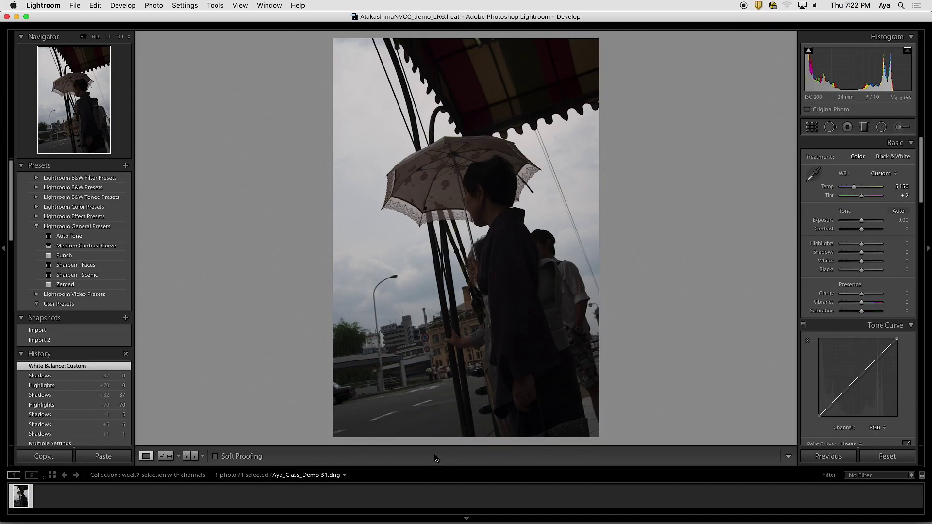
# Create two virtual copies of the white-balanced original photo
pyautogui.rightClick(25, 501)
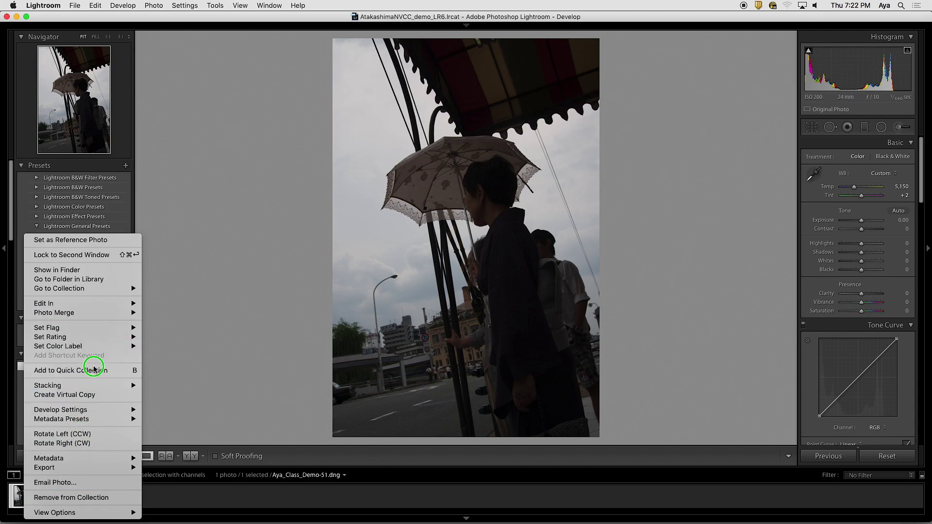
pyautogui.click(87, 394)
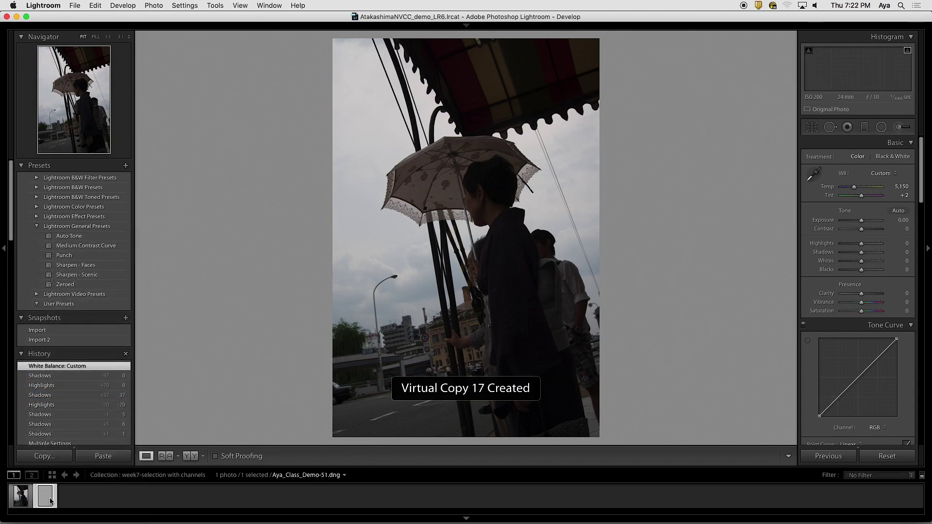
pyautogui.click(23, 501)
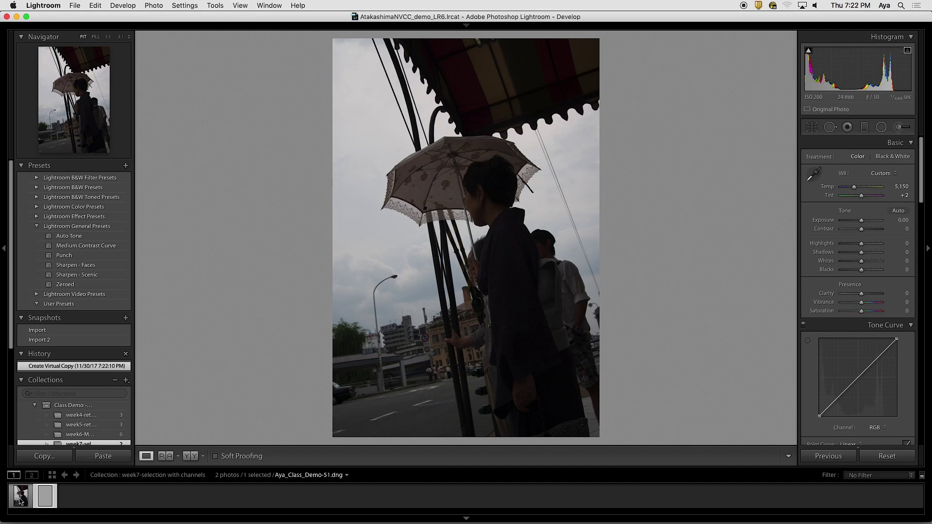
pyautogui.rightClick(18, 501)
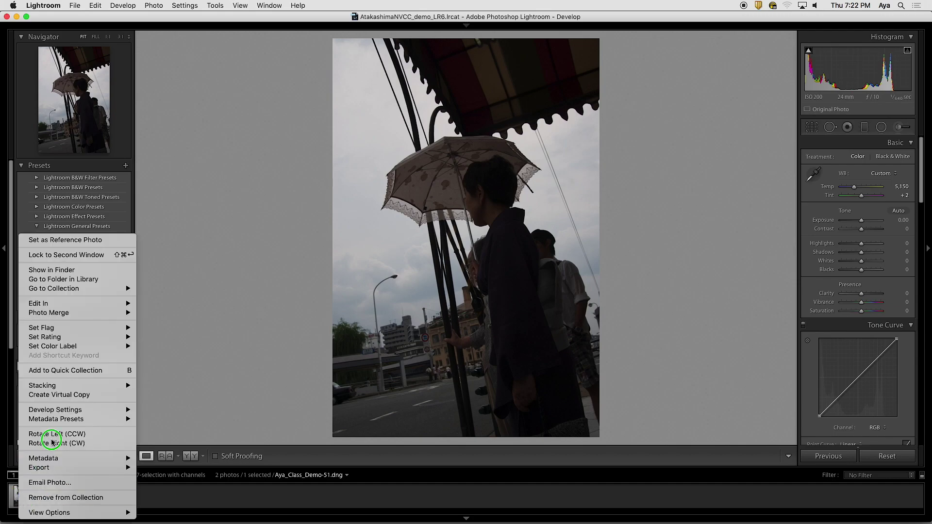
pyautogui.click(60, 399)
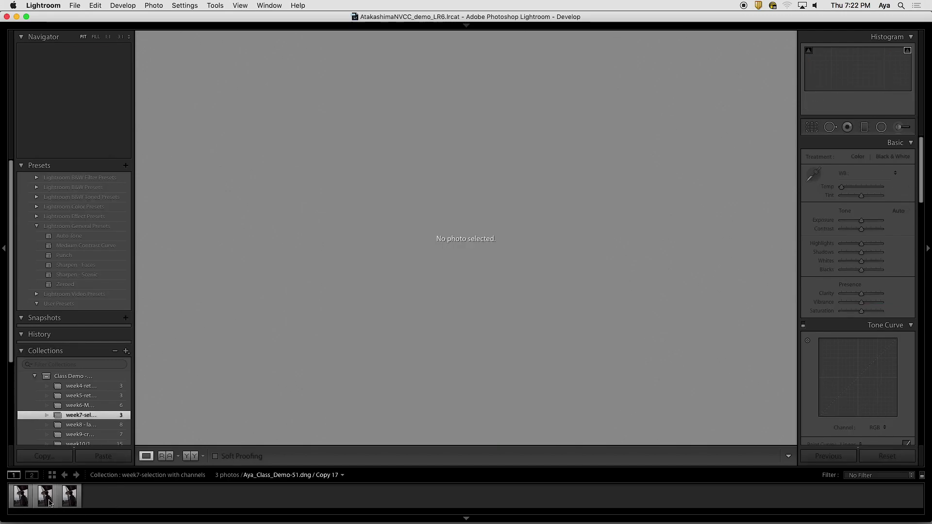
# Brighten the first virtual copy by setting Exposure to +1.35 and Shadows to +63, and compare it with its unedited version
pyautogui.keyDown('super'); pyautogui.click(70, 500); pyautogui.keyUp('super')
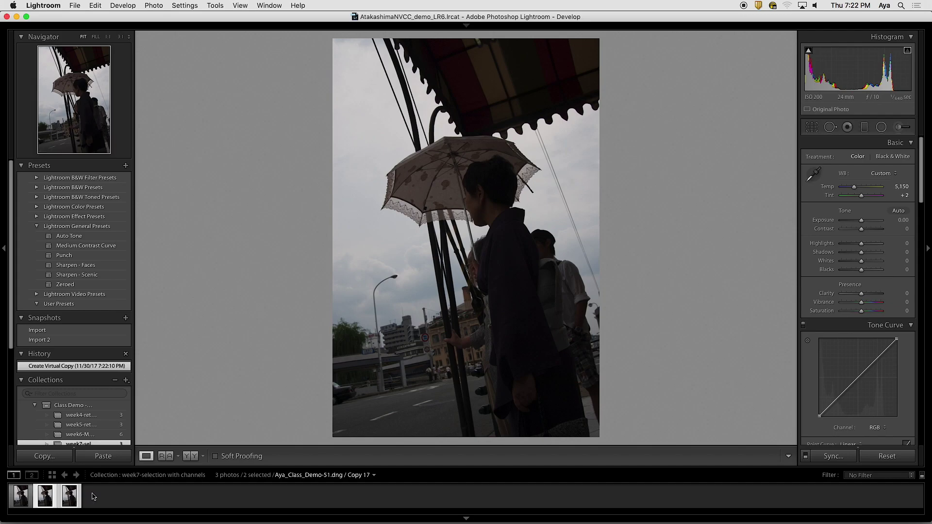
pyautogui.click(100, 460)
pyautogui.click(119, 507)
pyautogui.click(44, 499)
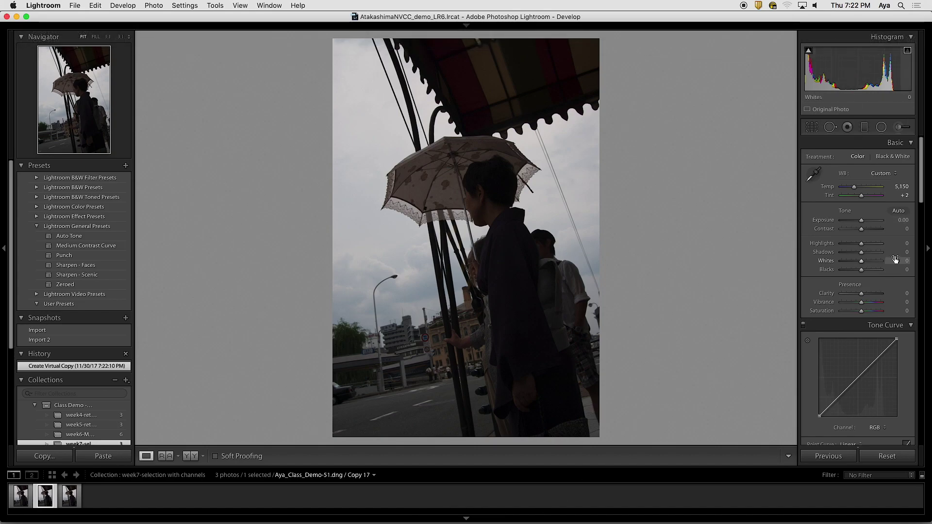
pyautogui.moveTo(862, 255); pyautogui.dragTo(867, 253)
pyautogui.doubleClick(831, 253)
pyautogui.moveTo(862, 220); pyautogui.dragTo(873, 253)
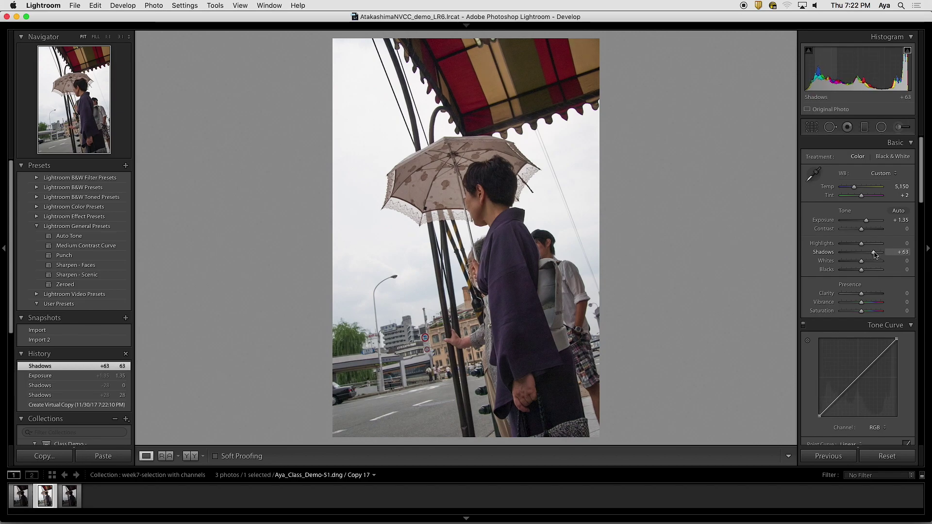
pyautogui.press('y')
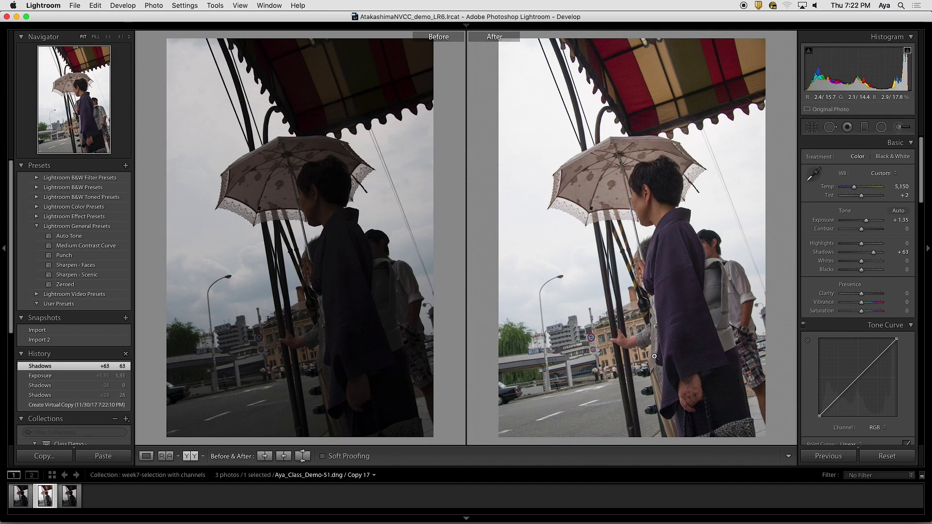
pyautogui.press('y')
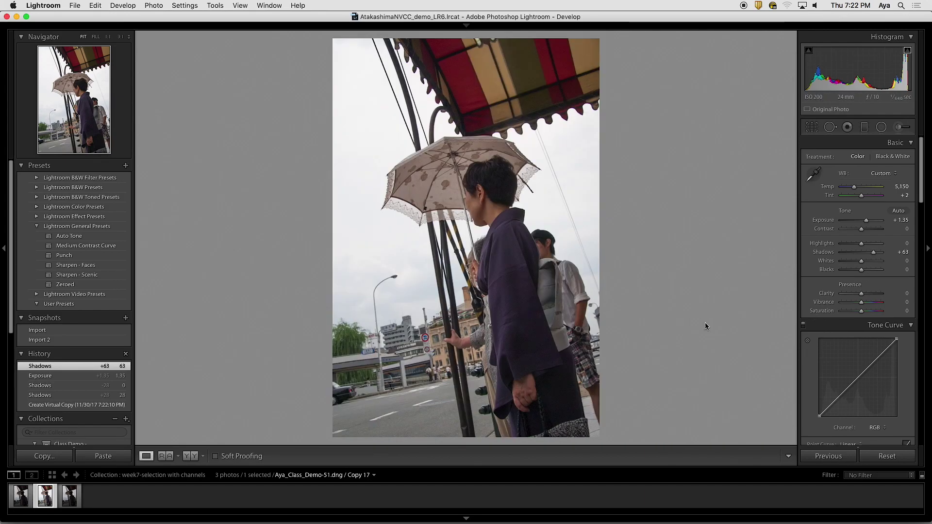
# Turn on Remove Chromatic Aberration and Enable Profile Corrections for the brightened copy
pyautogui.click(507, 307)
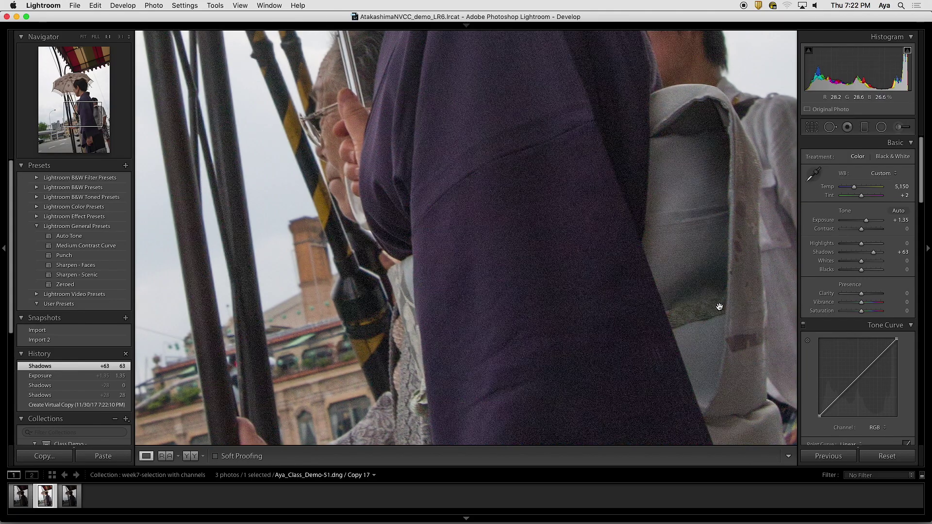
pyautogui.moveTo(920, 193); pyautogui.dragTo(919, 356)
pyautogui.moveTo(620, 315); pyautogui.dragTo(547, 181)
pyautogui.moveTo(668, 262); pyautogui.dragTo(641, 334)
pyautogui.moveTo(920, 355); pyautogui.dragTo(906, 392)
pyautogui.scroll(-3, 907, 392)
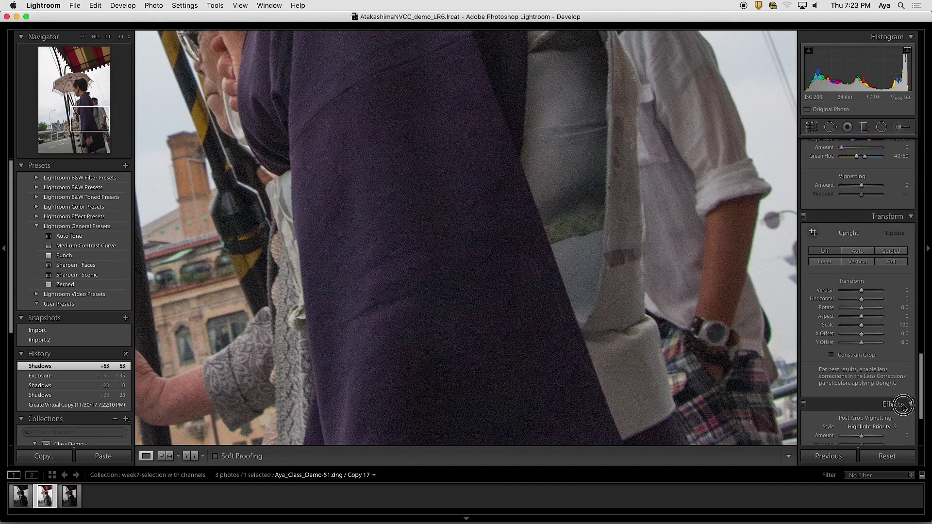
pyautogui.scroll(3, 904, 391)
pyautogui.scroll(5, 902, 391)
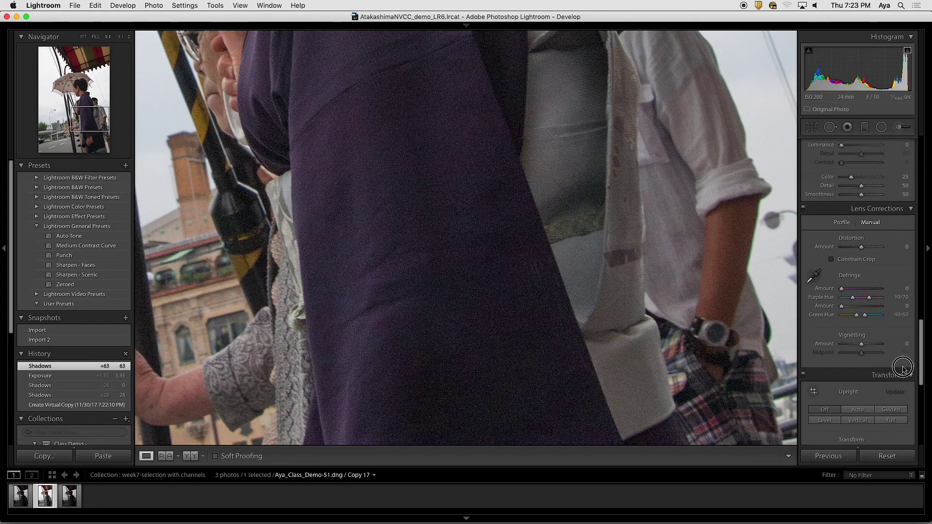
pyautogui.click(845, 280)
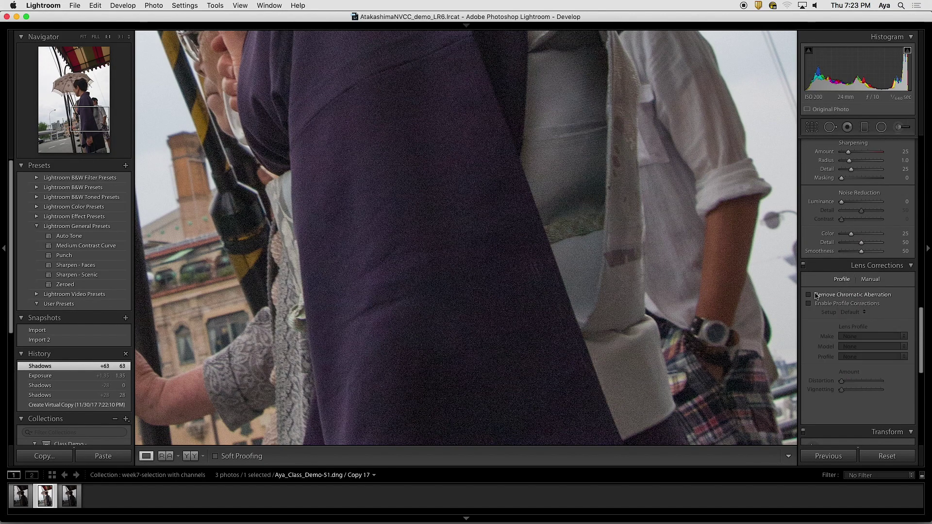
pyautogui.click(833, 304)
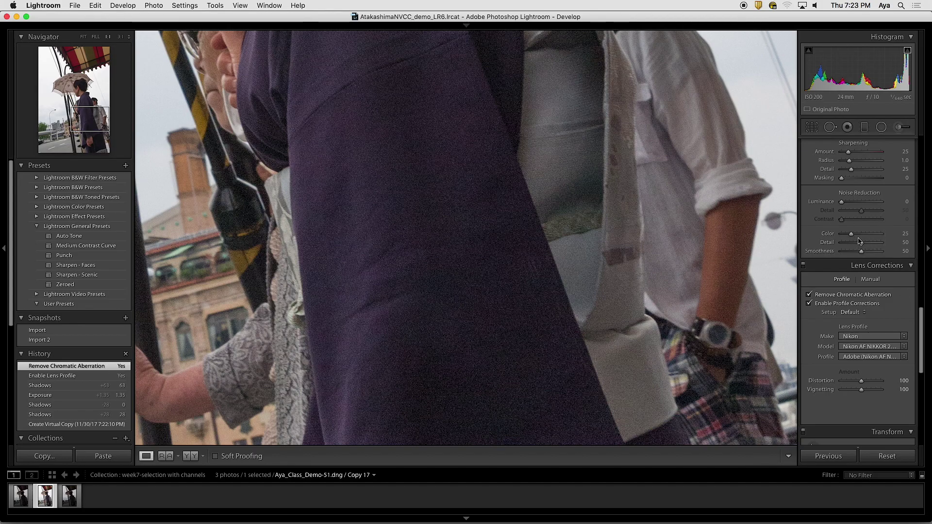
# Set the brightened copy's Color noise reduction to 36 and check the kimono's shadow areas at full size
pyautogui.moveTo(853, 235); pyautogui.dragTo(856, 237)
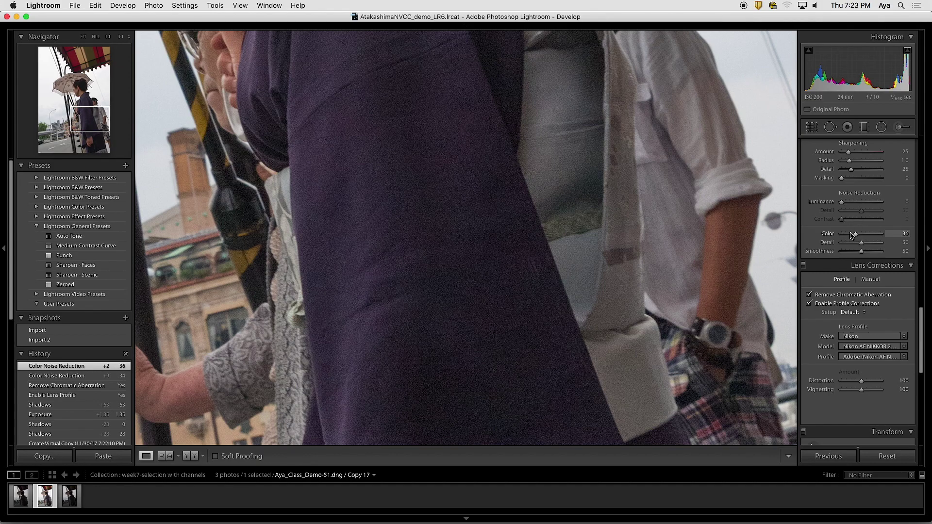
pyautogui.press('z')
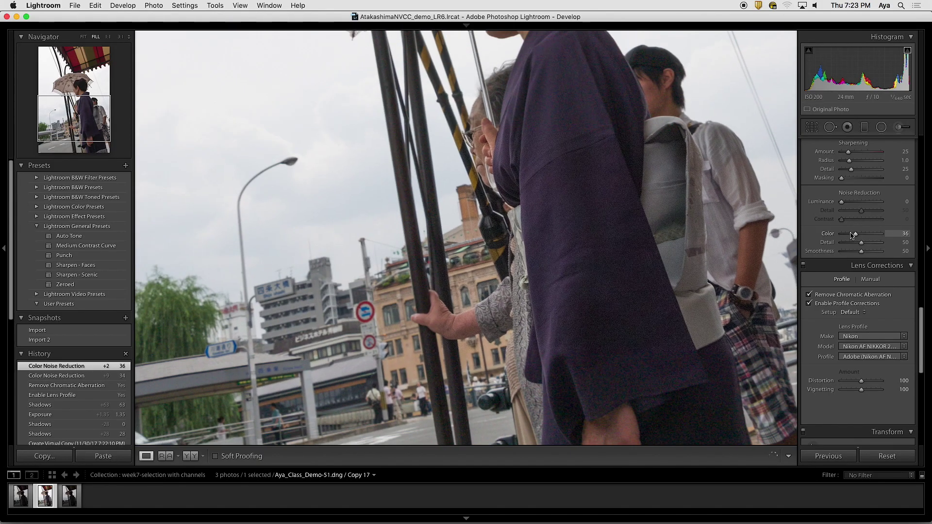
pyautogui.click(605, 201)
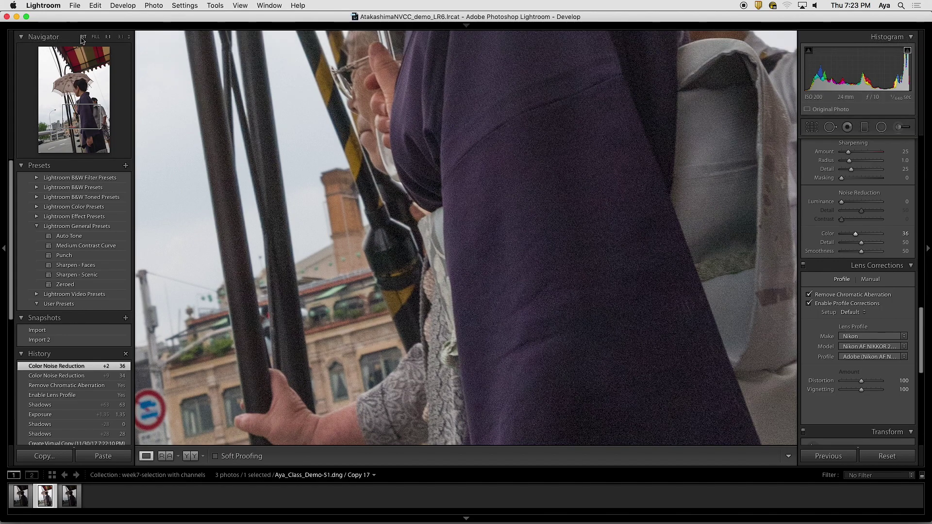
pyautogui.click(83, 37)
# Bring out the sky in the second virtual copy with Highlights -38, Clarity +41 and Vibrance +21
pyautogui.click(64, 497)
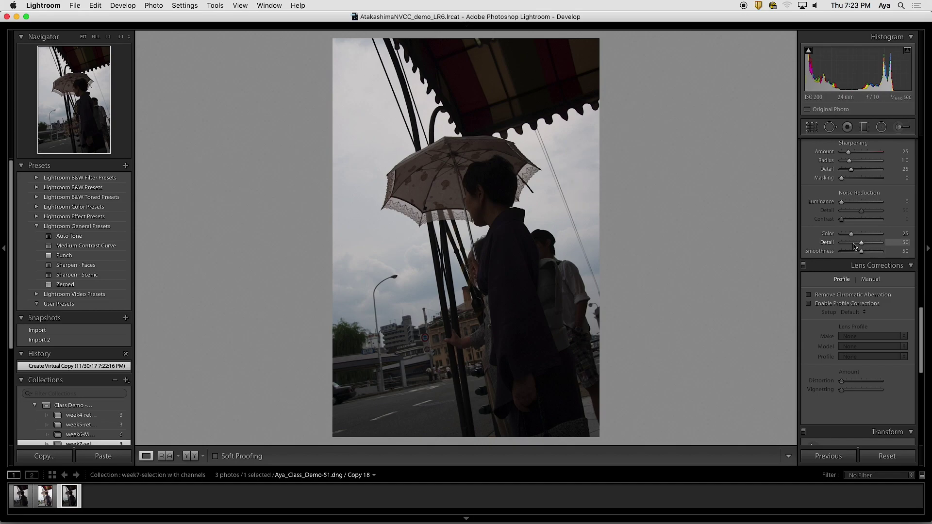
pyautogui.moveTo(921, 329); pyautogui.dragTo(909, 142)
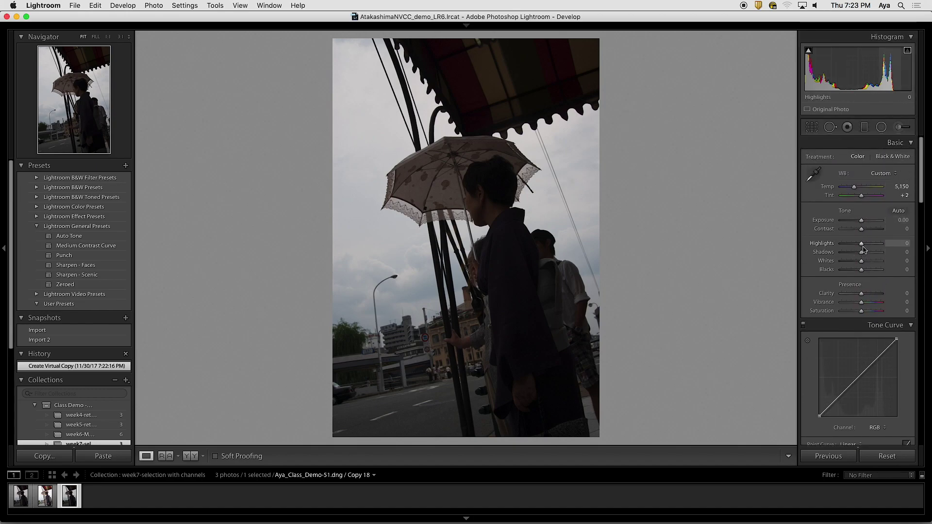
pyautogui.moveTo(861, 243); pyautogui.dragTo(856, 246)
pyautogui.moveTo(862, 293); pyautogui.dragTo(867, 295)
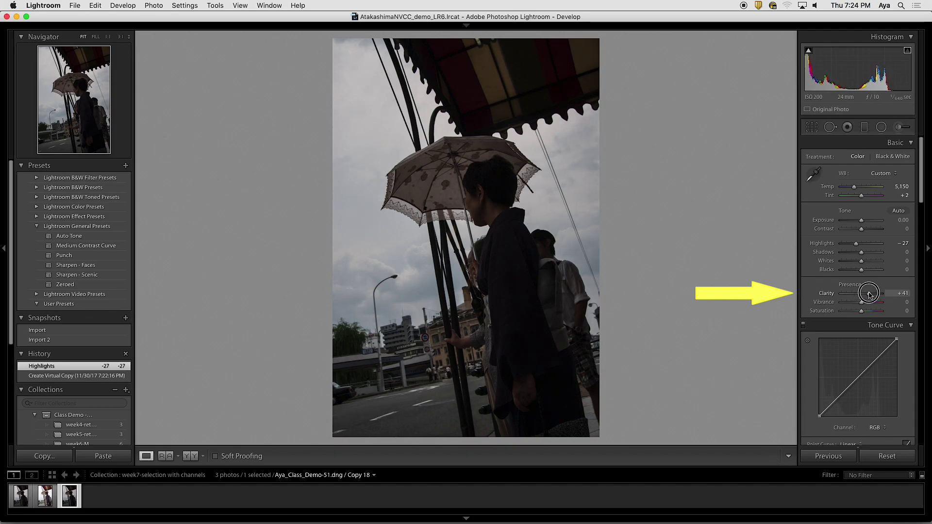
pyautogui.moveTo(869, 294); pyautogui.dragTo(864, 304)
pyautogui.moveTo(856, 247); pyautogui.dragTo(855, 247)
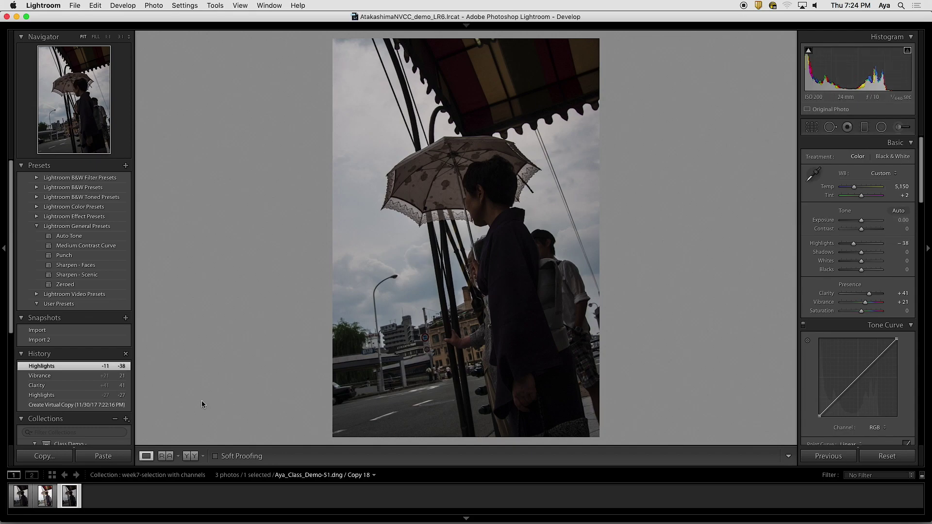
# Turn on Remove Chromatic Aberration and Enable Profile Corrections for the darker sky copy
pyautogui.moveTo(920, 197); pyautogui.dragTo(914, 365)
pyautogui.click(836, 299)
pyautogui.click(835, 309)
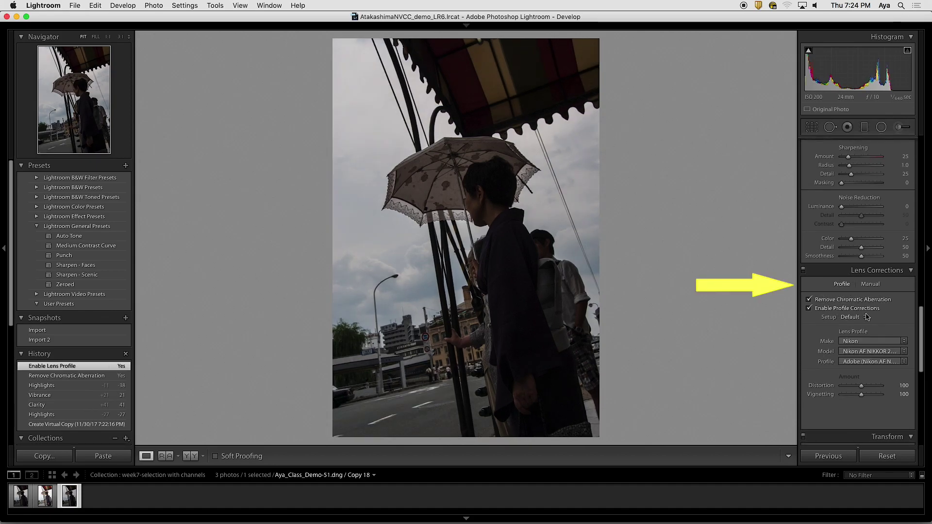
pyautogui.click(47, 504)
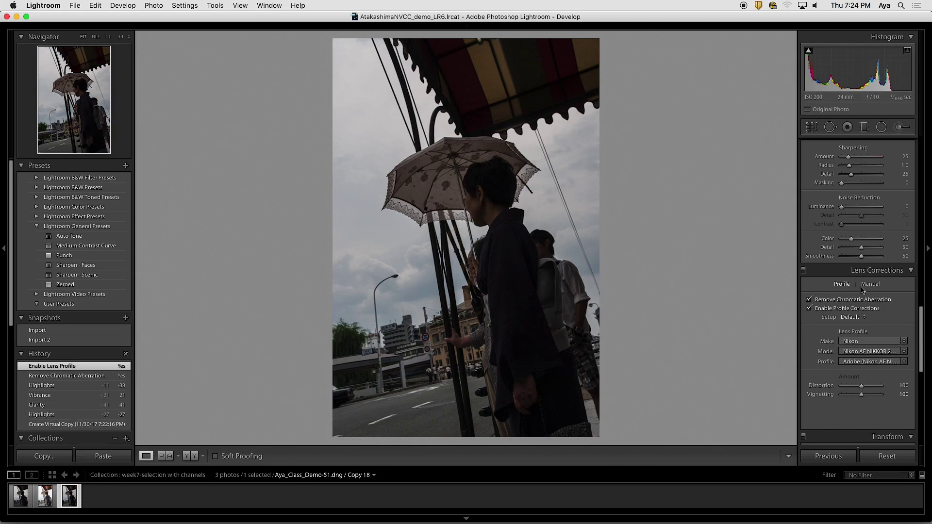
pyautogui.click(531, 308)
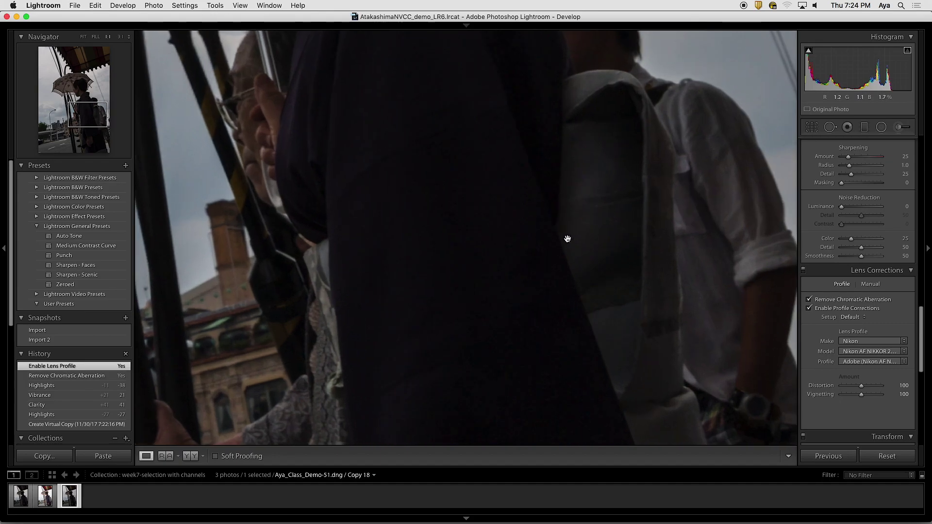
pyautogui.moveTo(659, 64); pyautogui.dragTo(587, 197)
pyautogui.click(570, 247)
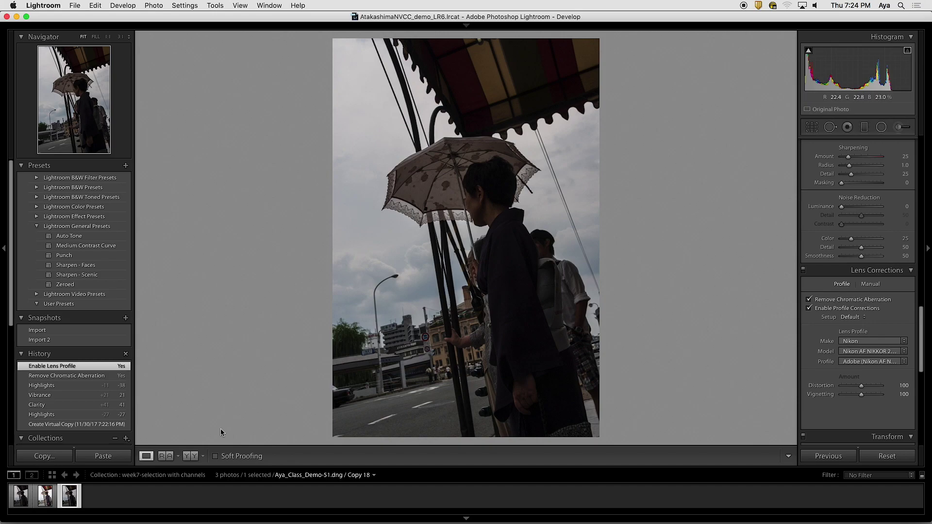
# Select the bright and dark virtual copies together and compare them side by side in Survey view
pyautogui.keyDown('super'); pyautogui.click(46, 498); pyautogui.keyUp('super')
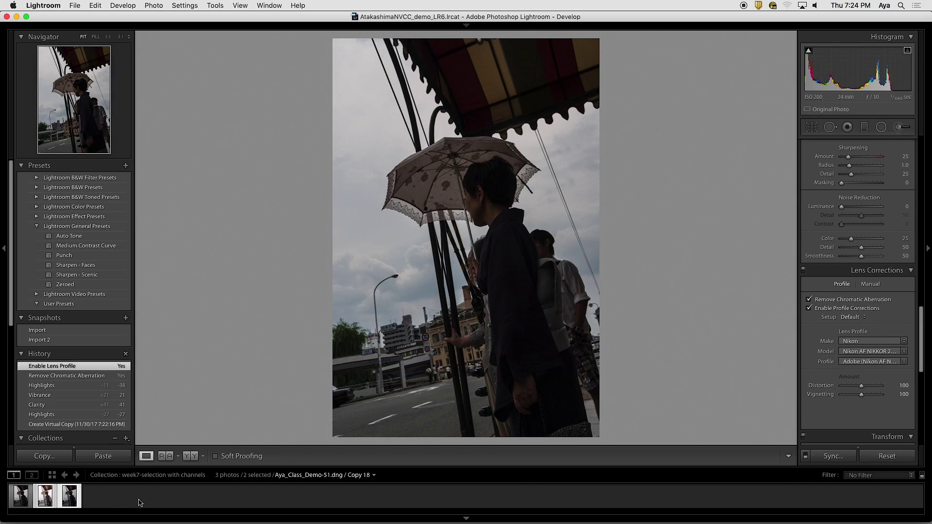
pyautogui.press('n')
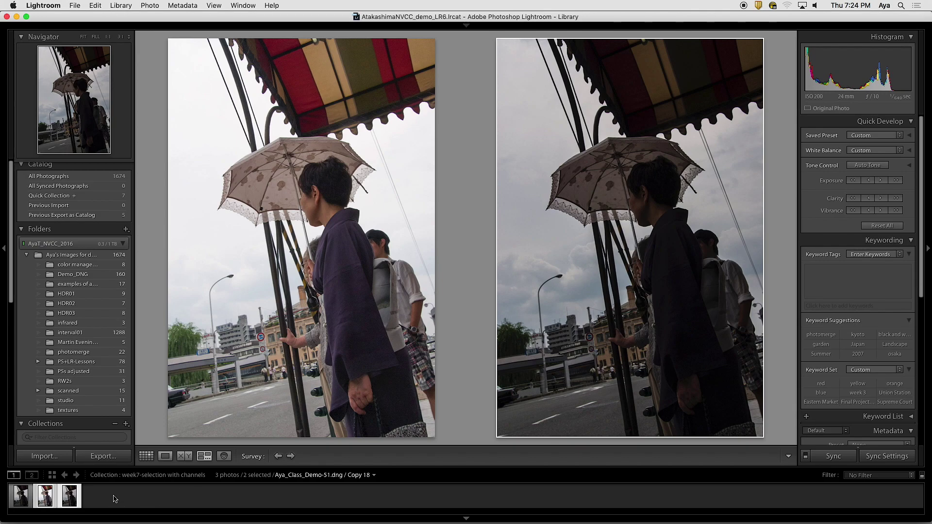
pyautogui.press('g')
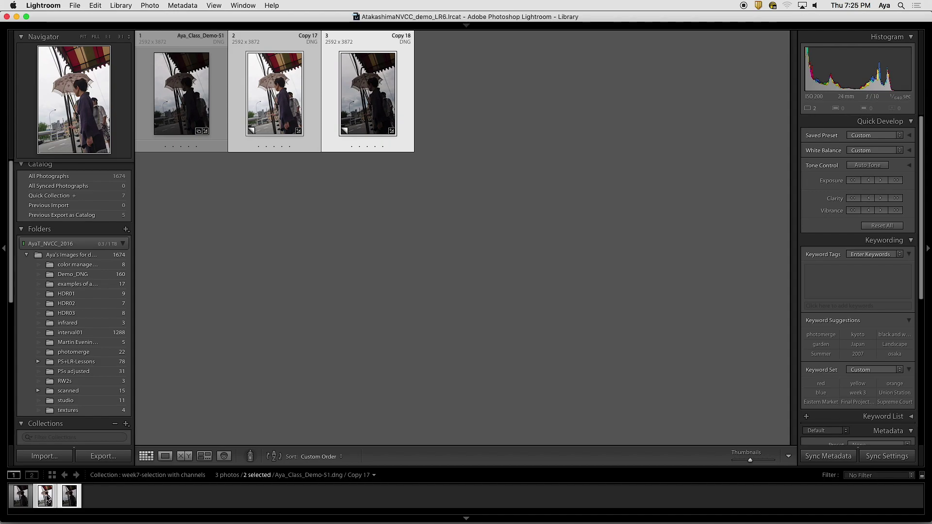
pyautogui.press('n')
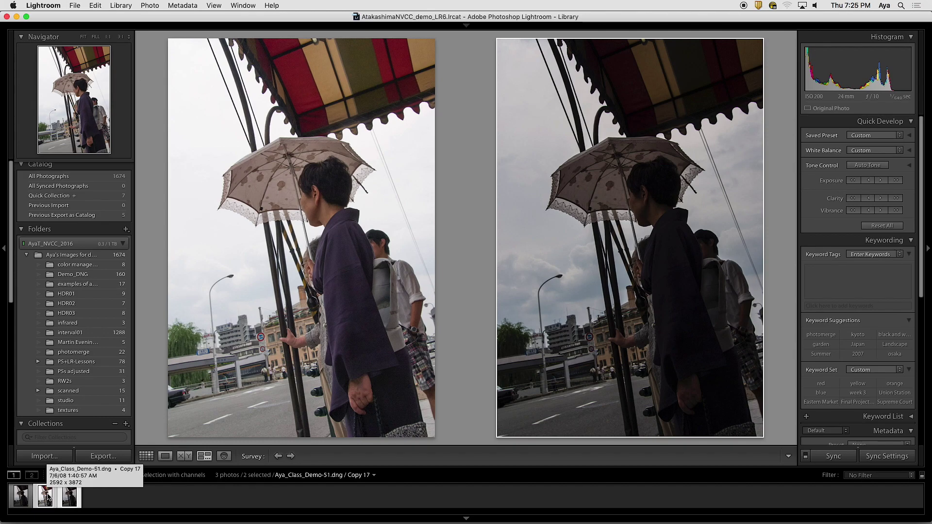
pyautogui.click(48, 496)
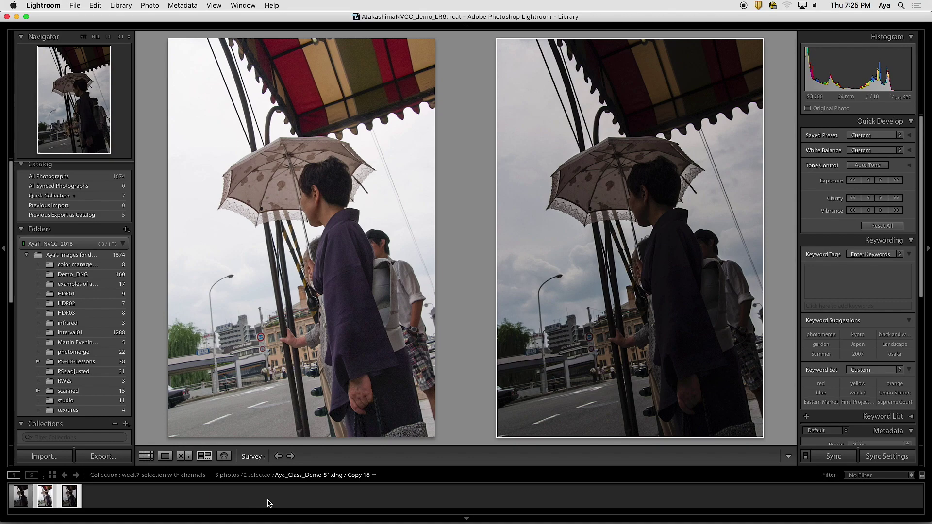
# Open the two selected virtual copies as layers of a single document in Photoshop
pyautogui.rightClick(18, 501)
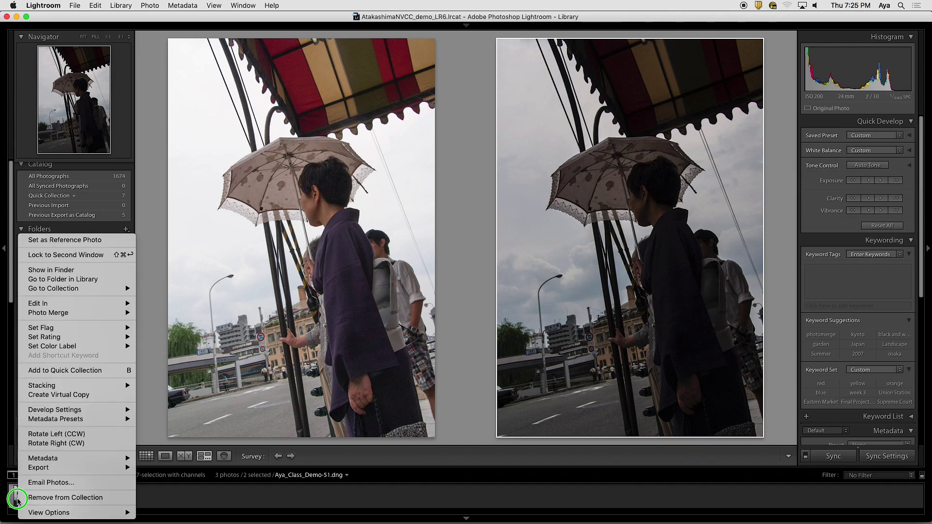
pyautogui.press('Escape')
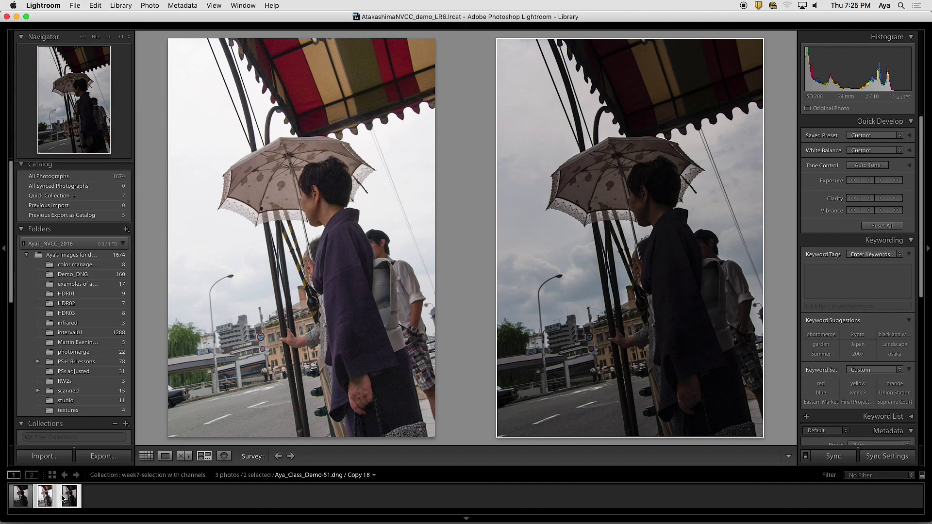
pyautogui.rightClick(46, 501)
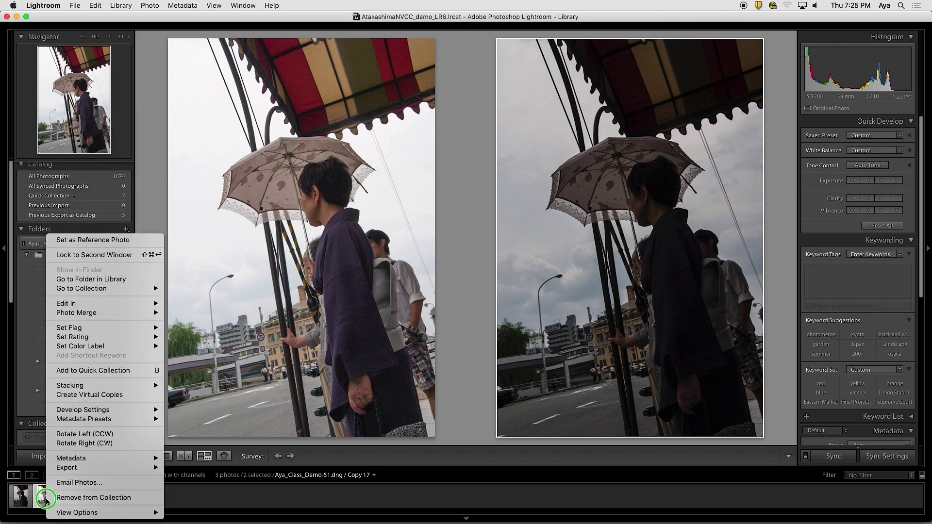
pyautogui.click(109, 312)
pyautogui.moveTo(110, 305)
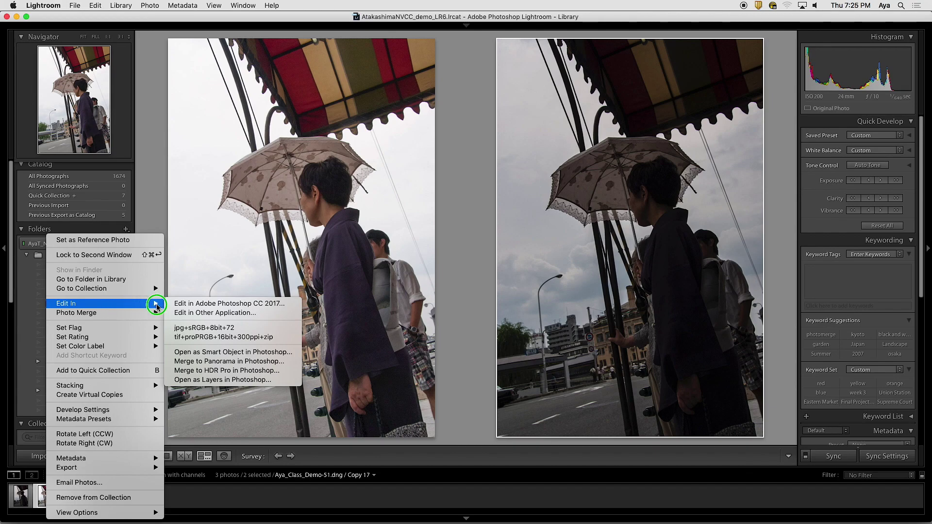
pyautogui.click(233, 381)
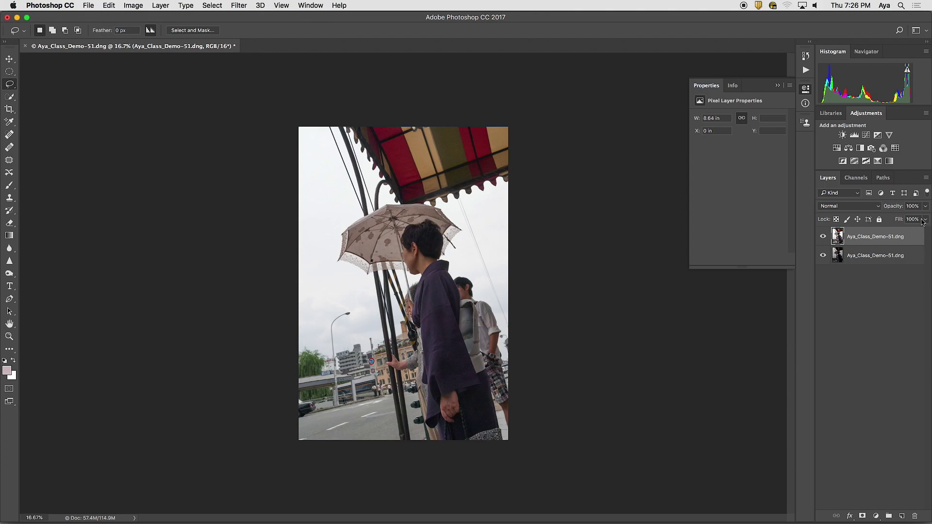
# Float an enlarged Layers panel beside the photo and move the dark sky layer above the bright one
pyautogui.moveTo(834, 181); pyautogui.dragTo(560, 85)
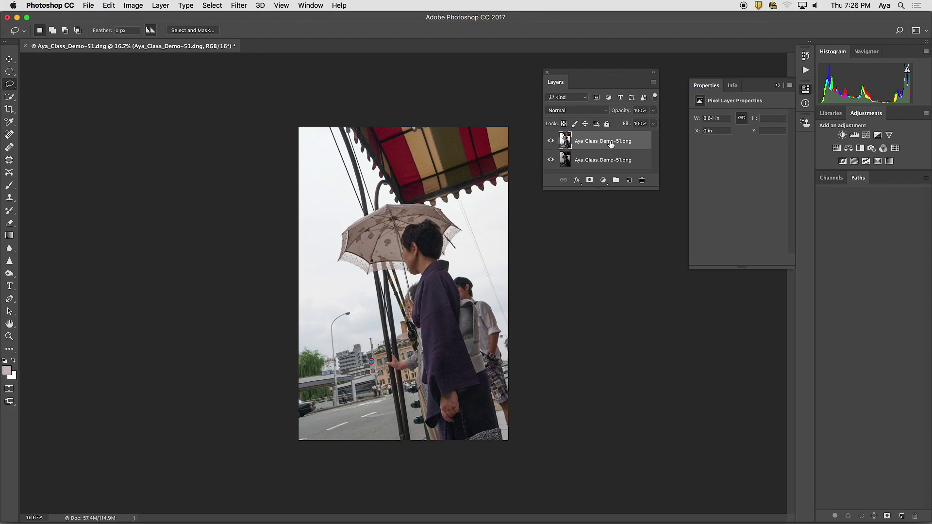
pyautogui.press('super+plus')
pyautogui.moveTo(477, 239); pyautogui.dragTo(383, 250)
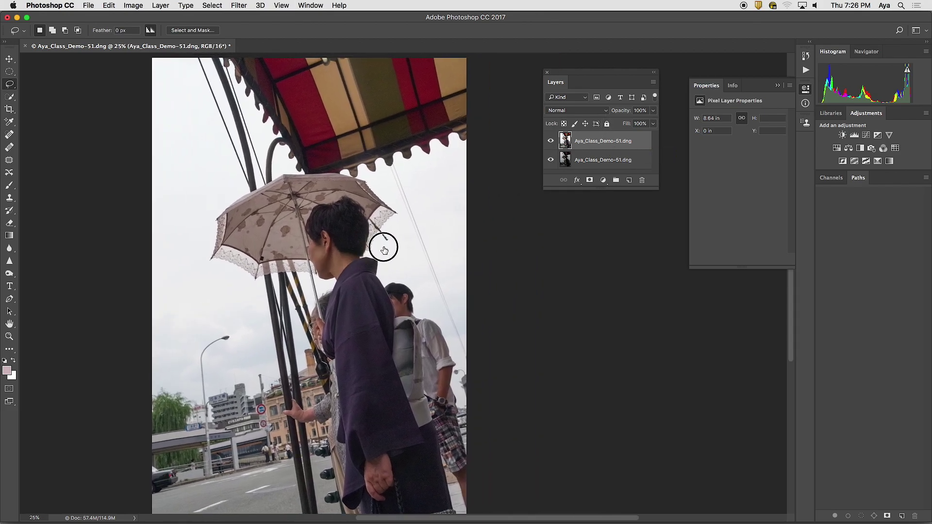
pyautogui.press('super+minus')
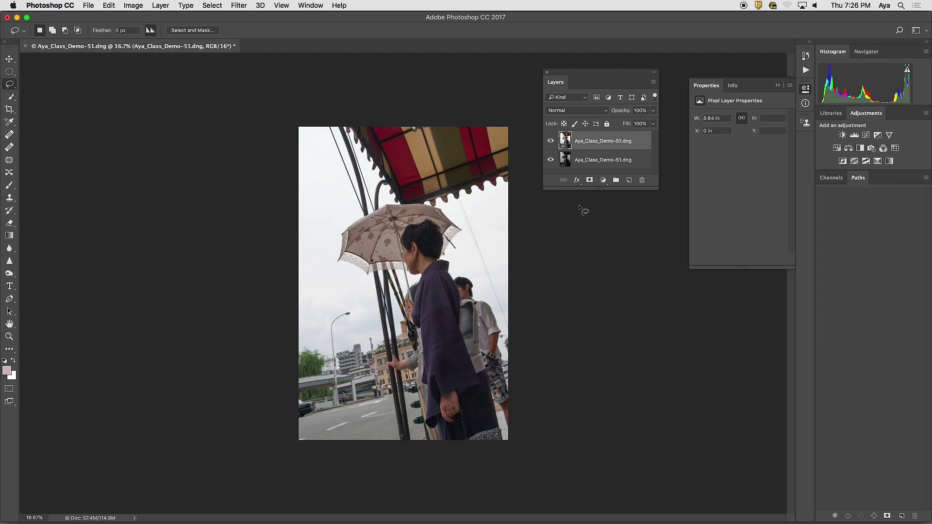
pyautogui.moveTo(658, 188); pyautogui.dragTo(670, 211)
pyautogui.moveTo(591, 160); pyautogui.dragTo(591, 140)
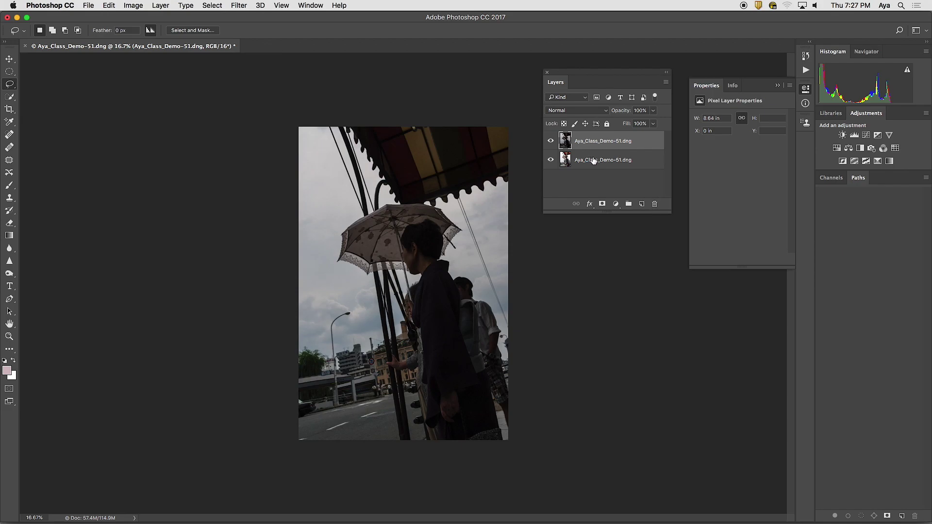
# Compare the photo with and without the dark sky layer, hide that layer, and select the bright layer's entire image for copying
pyautogui.click(551, 142)
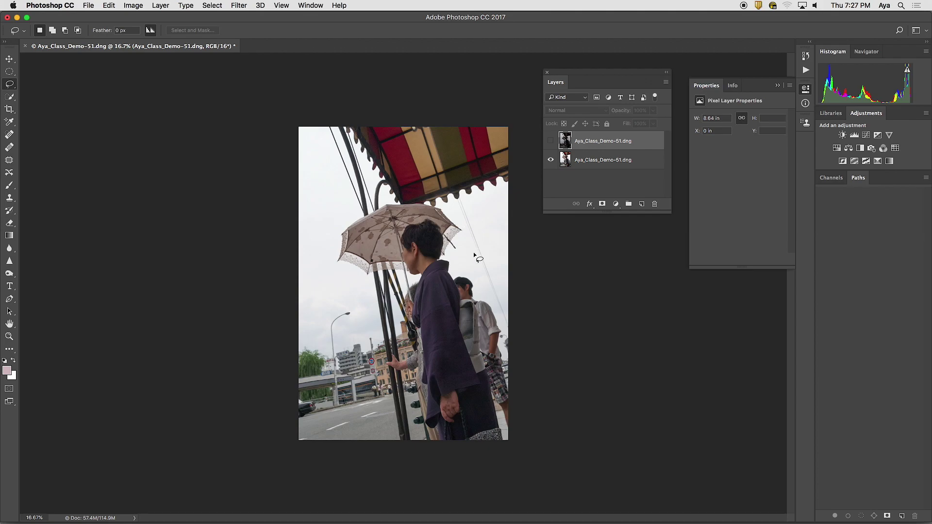
pyautogui.click(551, 141)
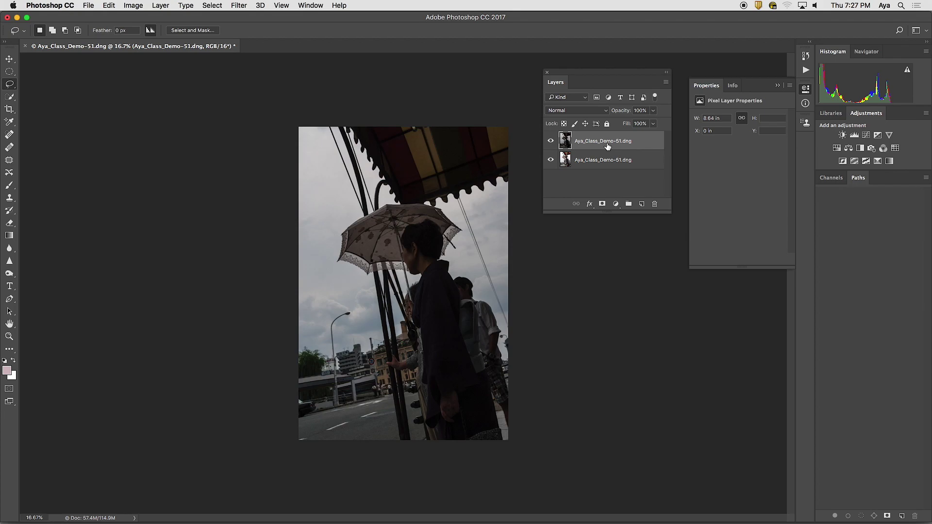
pyautogui.click(551, 142)
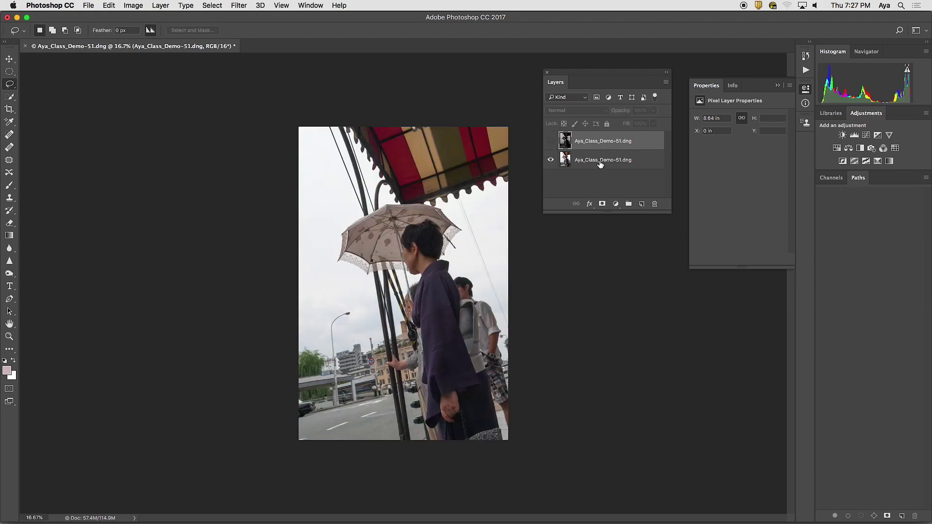
pyautogui.click(601, 163)
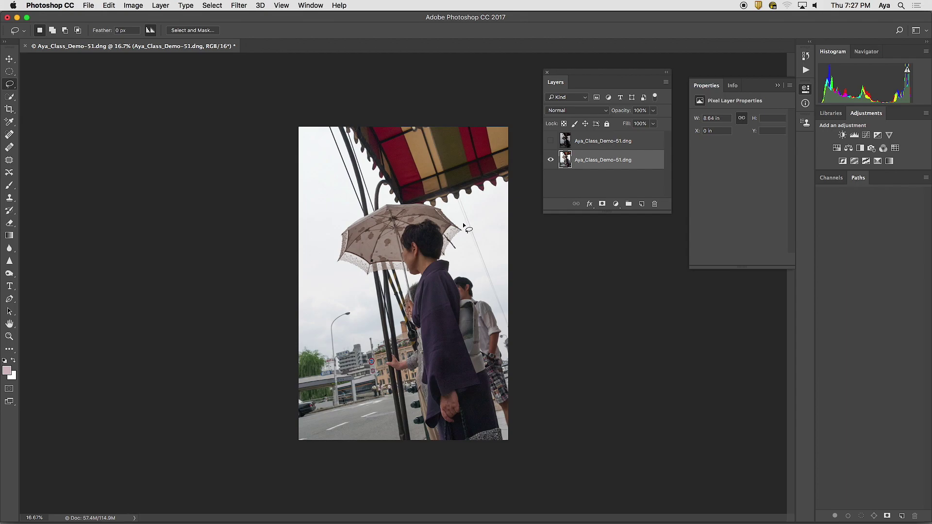
pyautogui.press('super+a')
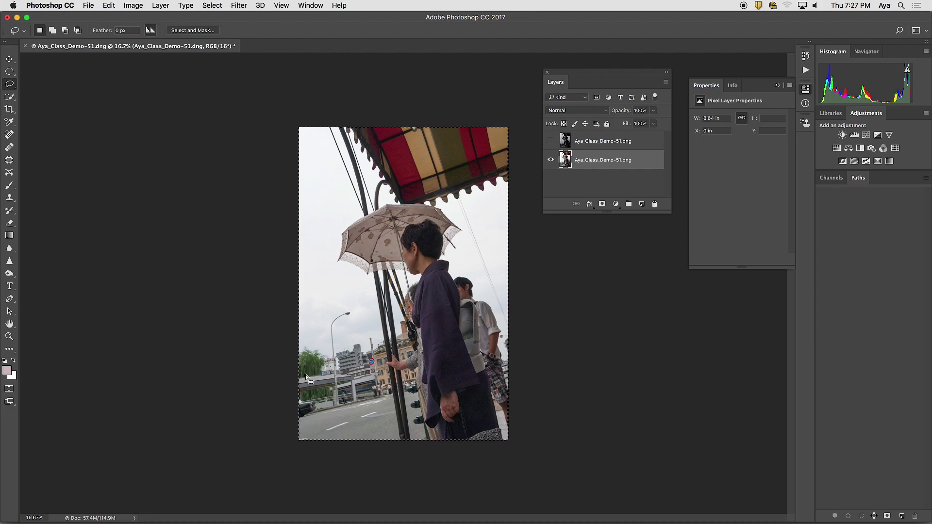
# Show the dark sky layer again, clear the selection, and add a white layer mask to that layer
pyautogui.click(550, 141)
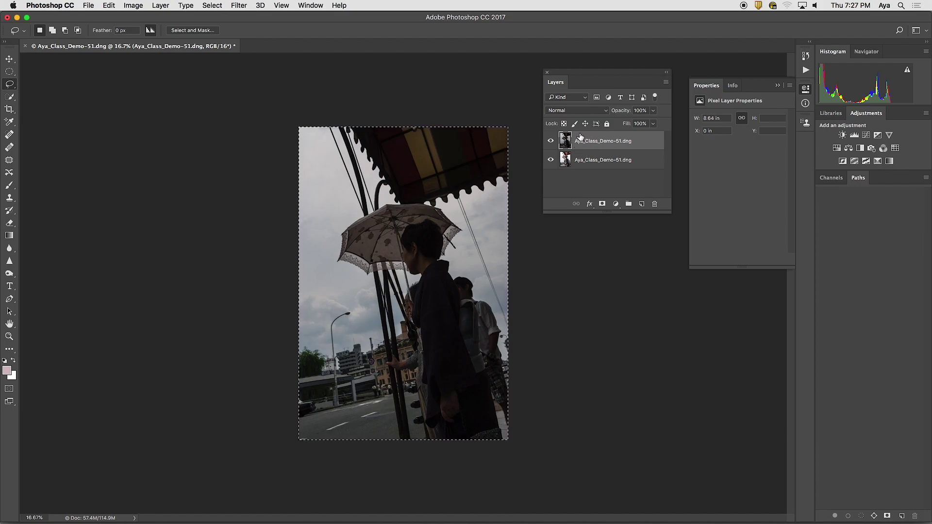
pyautogui.press('super+d')
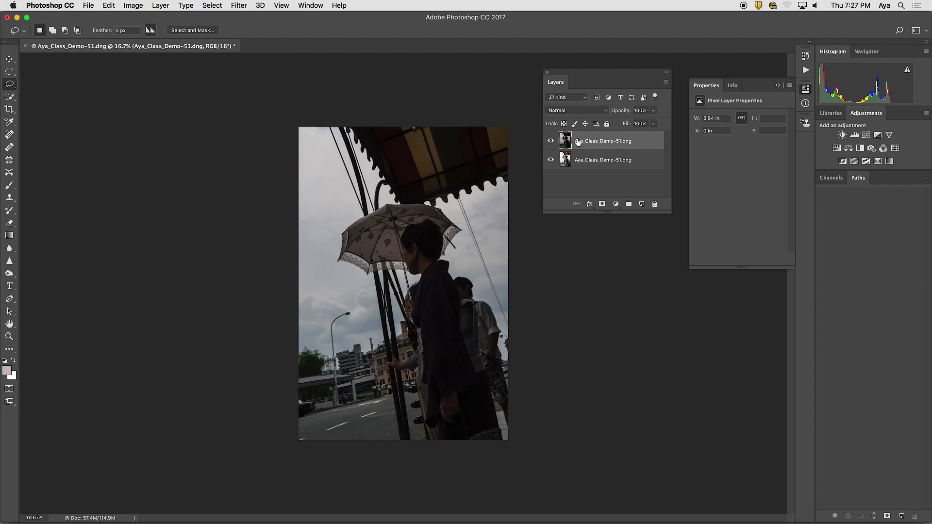
pyautogui.click(602, 206)
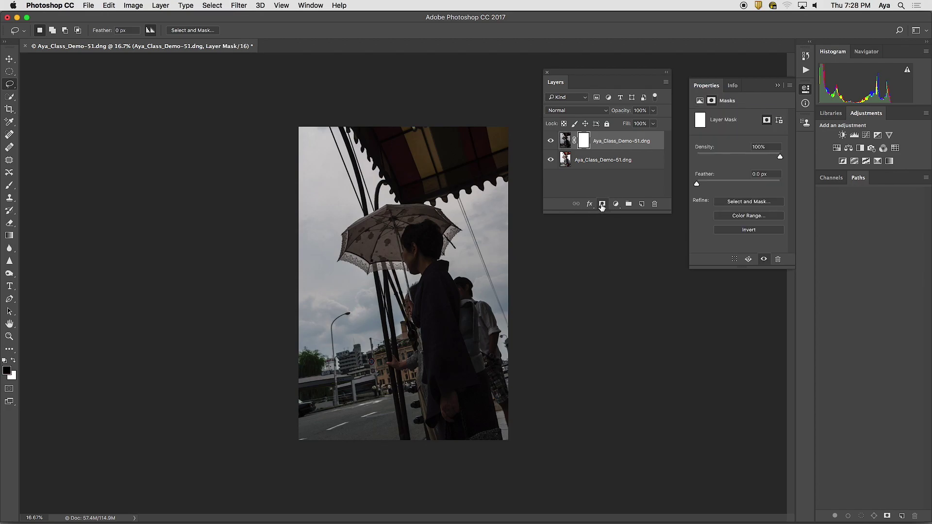
# Paste the copied bright image into the dark sky layer's mask, deselect, and return to the blended photo
pyautogui.keyDown('alt'); pyautogui.click(584, 144); pyautogui.keyUp('alt')
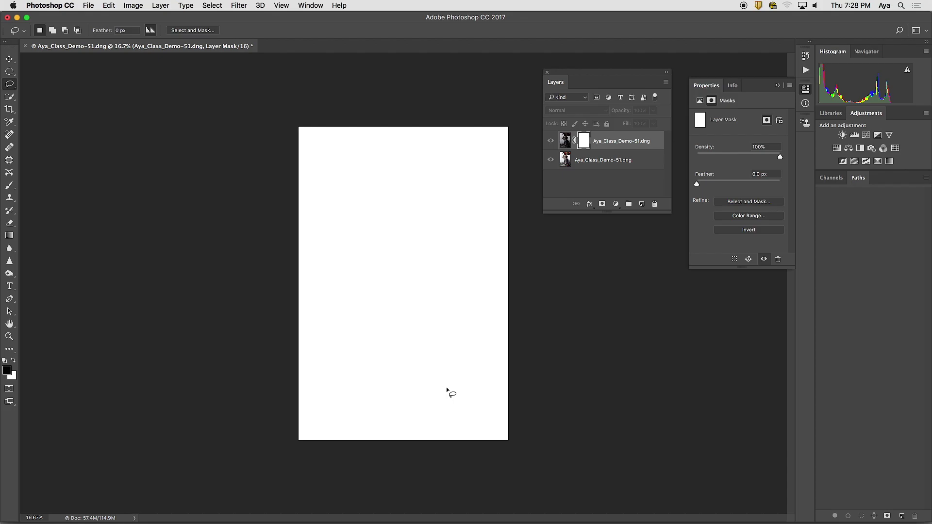
pyautogui.press('super+v')
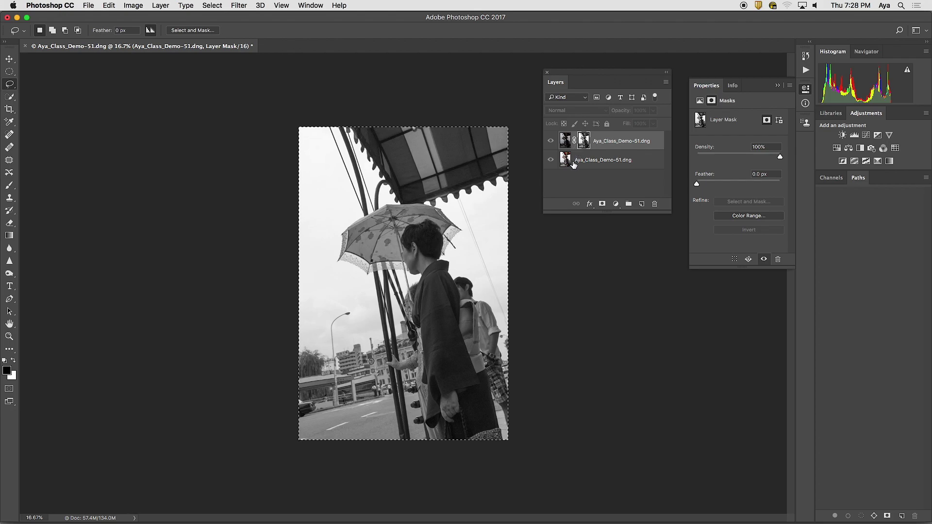
pyautogui.press('super+d')
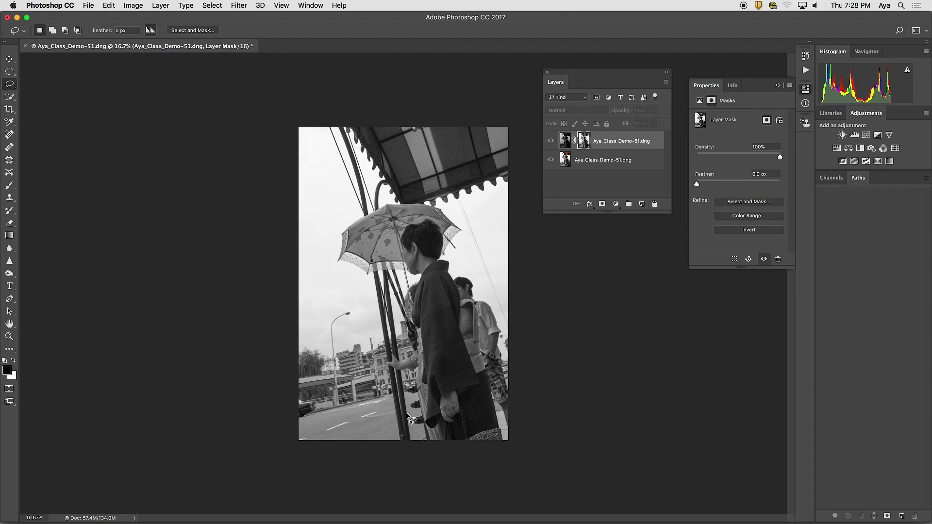
pyautogui.click(566, 141)
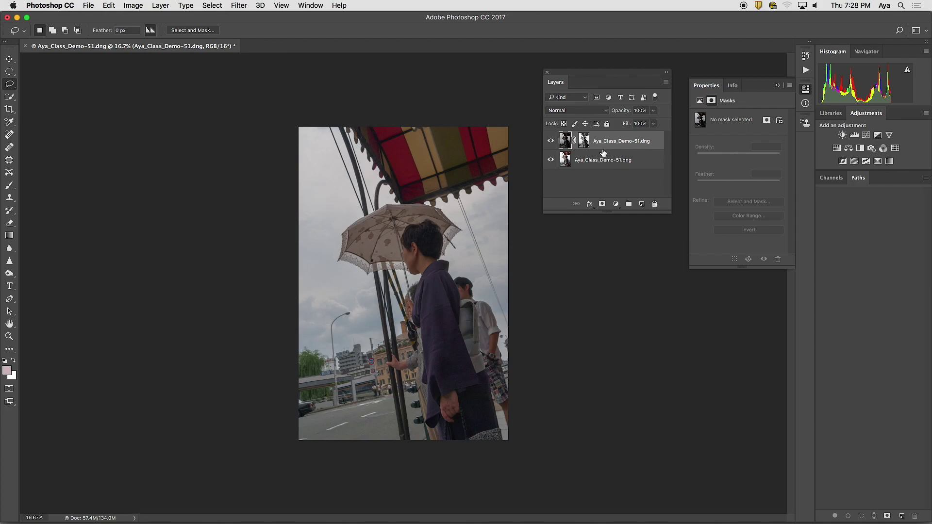
# Toggle the masked dark sky layer's visibility to compare the photo before and after blending
pyautogui.click(551, 141)
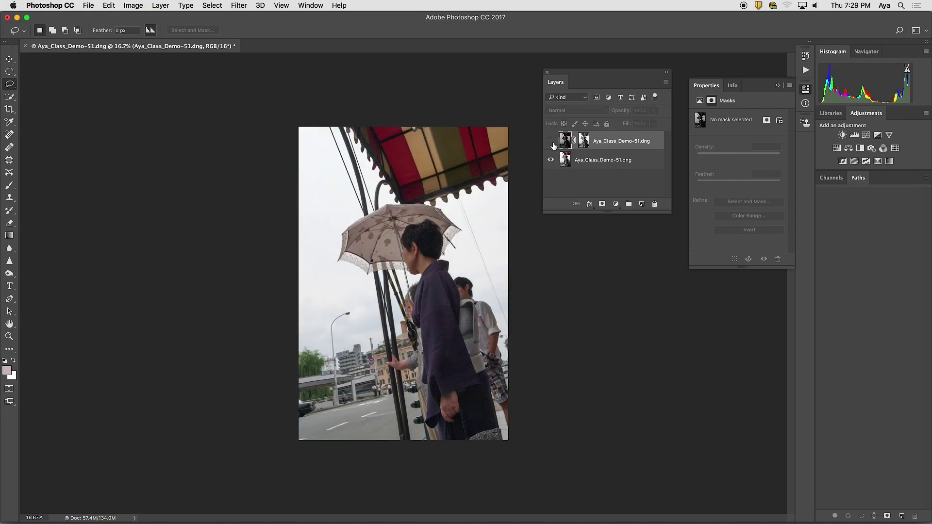
pyautogui.click(553, 144)
pyautogui.click(553, 144)
pyautogui.click(553, 146)
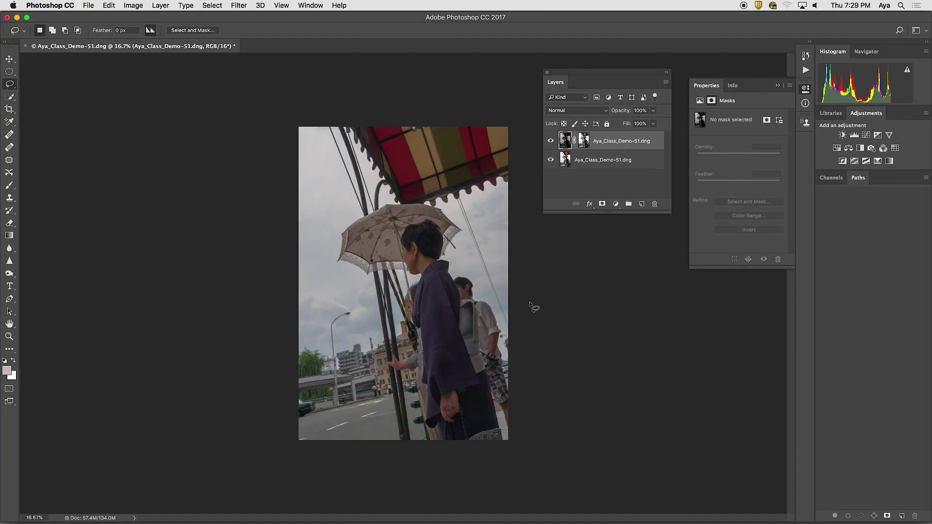
# Select the dark sky layer's mask and display it on its own in the document window
pyautogui.click(585, 140)
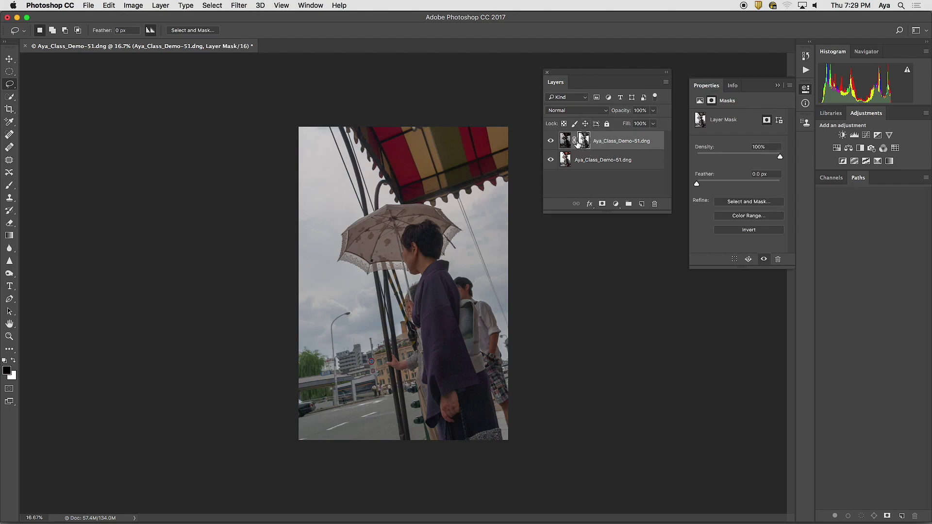
pyautogui.click(239, 5)
pyautogui.click(240, 6)
pyautogui.click(584, 142)
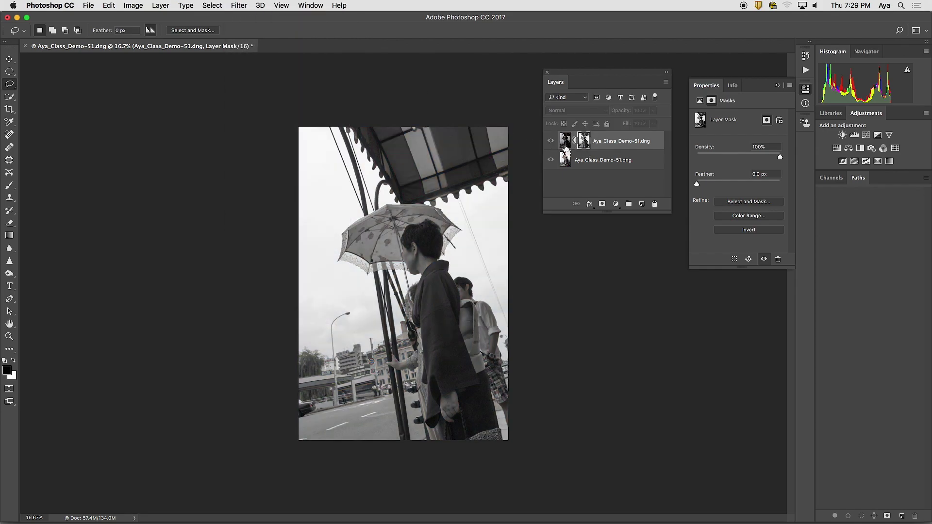
pyautogui.press('super+equal')
# Apply a Gaussian Blur with a 3.4-pixel radius to the layer mask, comparing it with and without the preview
pyautogui.click(282, 5)
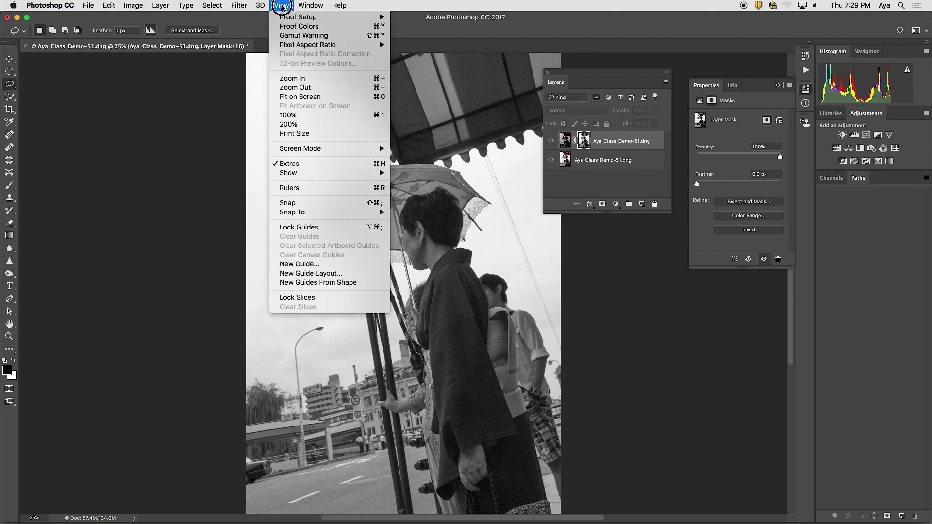
pyautogui.moveTo(240, 6)
pyautogui.moveTo(258, 123)
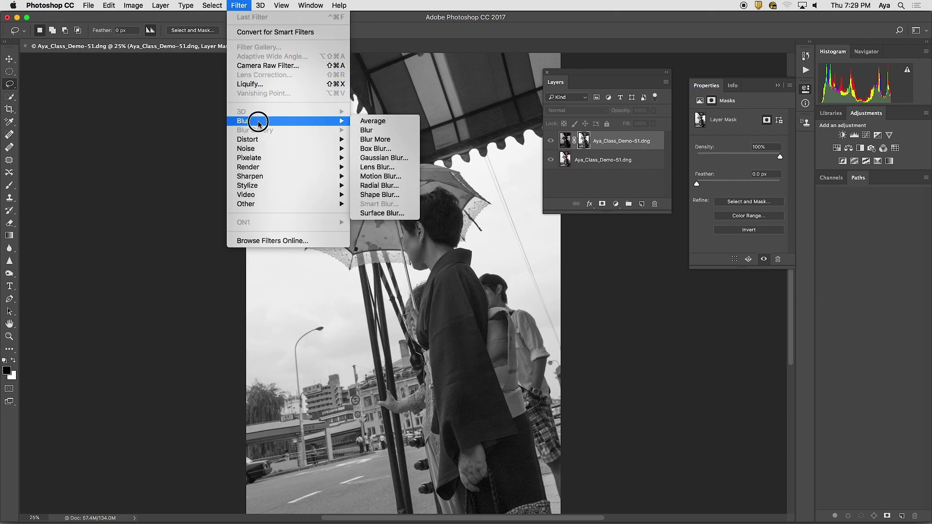
pyautogui.click(385, 159)
pyautogui.moveTo(580, 71); pyautogui.dragTo(684, 190)
pyautogui.moveTo(608, 335); pyautogui.dragTo(601, 334)
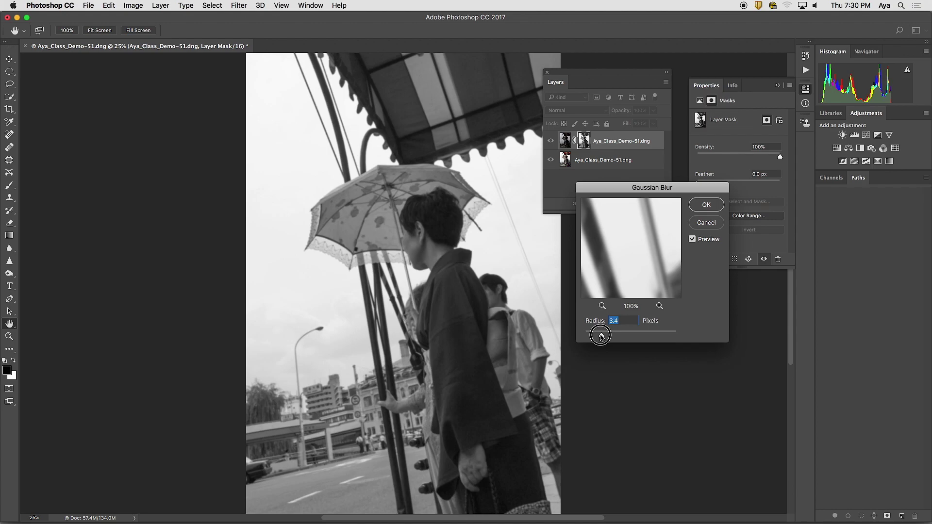
pyautogui.click(693, 240)
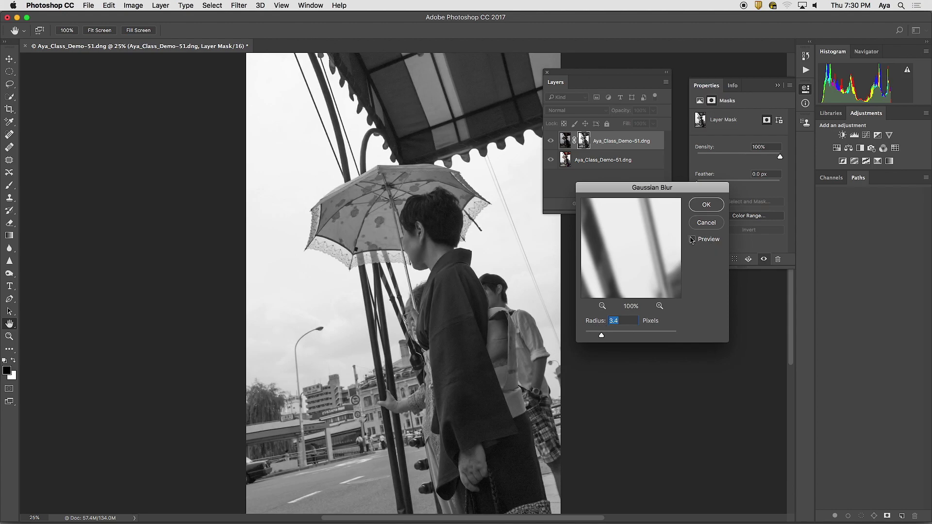
pyautogui.click(692, 239)
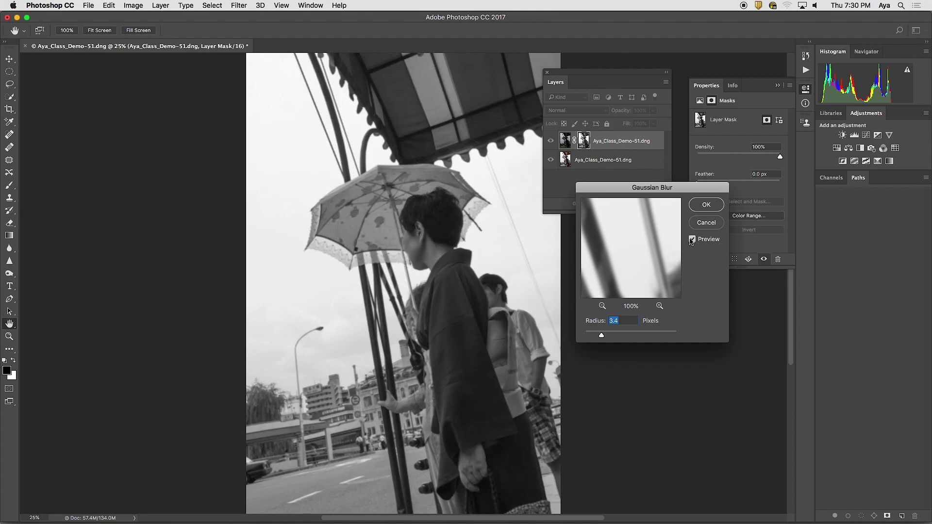
pyautogui.click(702, 206)
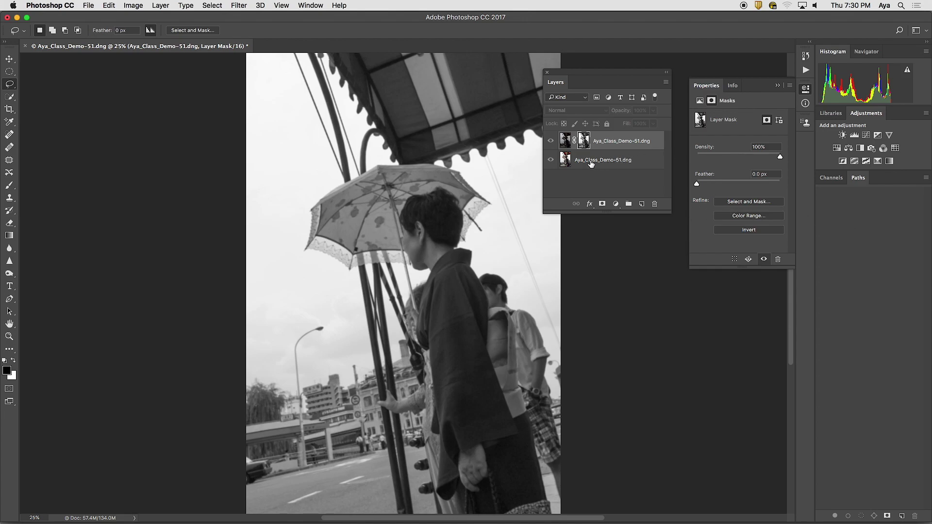
# Examine the blended photo and the blurred layer mask in turn, finishing on the full-colour view
pyautogui.click(565, 141)
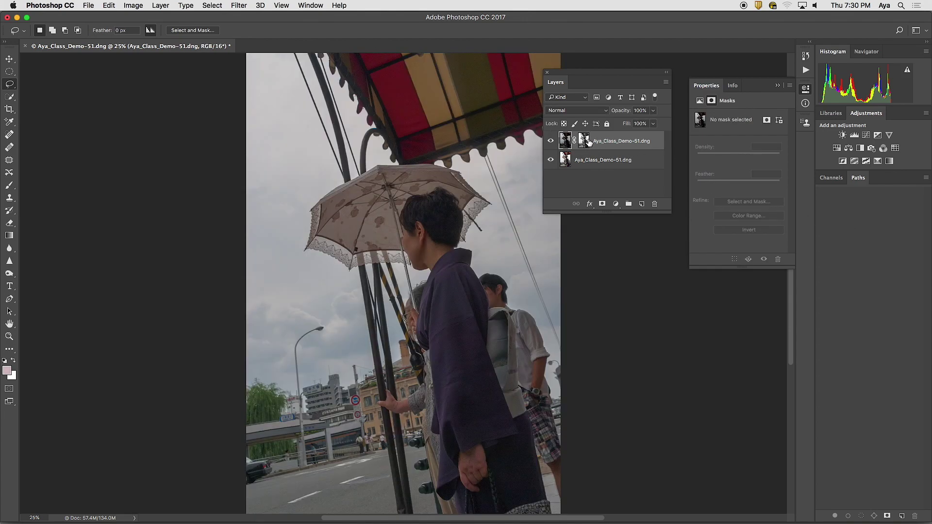
pyautogui.press('super+minus')
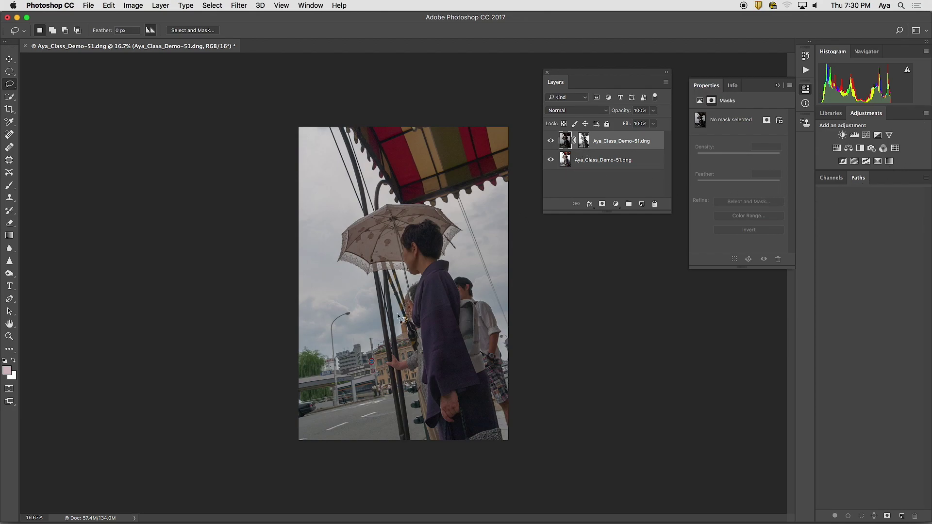
pyautogui.click(585, 141)
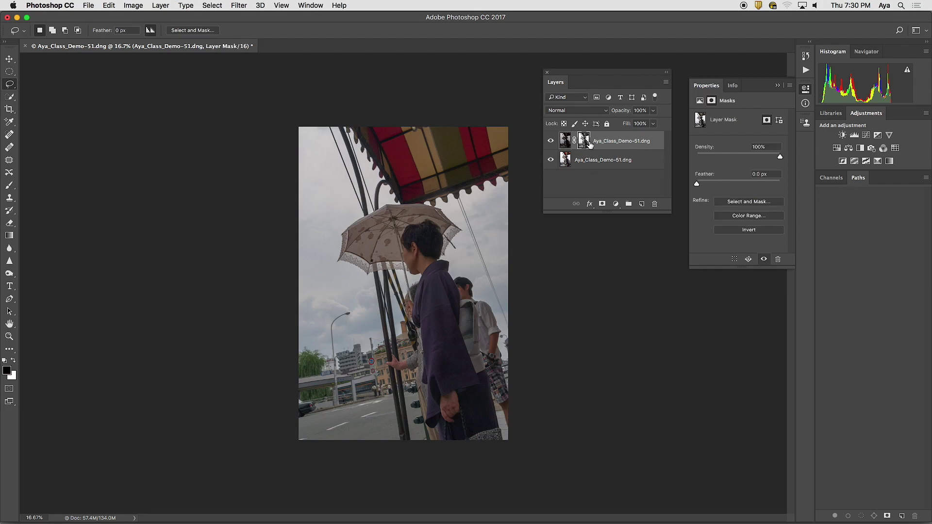
pyautogui.keyDown('alt'); pyautogui.click(587, 142); pyautogui.keyUp('alt')
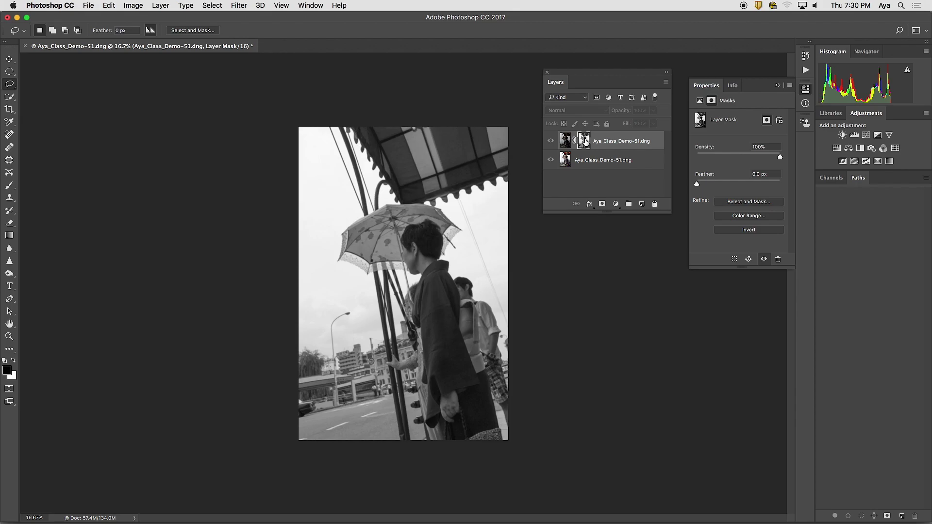
pyautogui.click(567, 142)
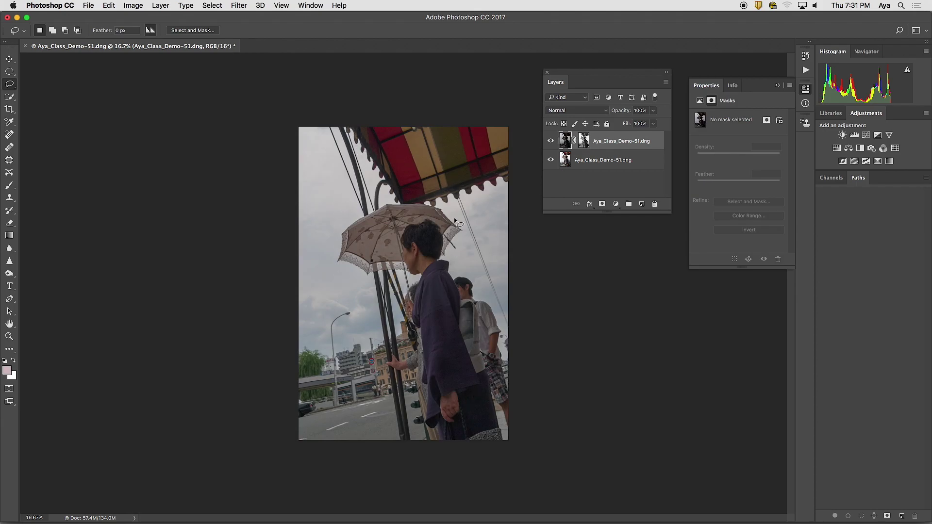
# Open a Curves adjustment on the layer mask and darken it with a curve point at input 219, output 179
pyautogui.click(584, 140)
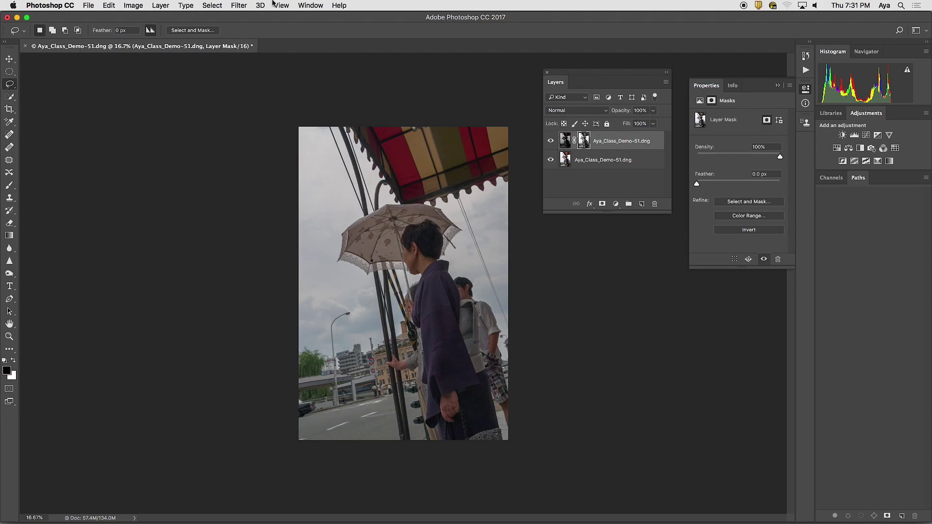
pyautogui.click(127, 5)
pyautogui.moveTo(129, 17)
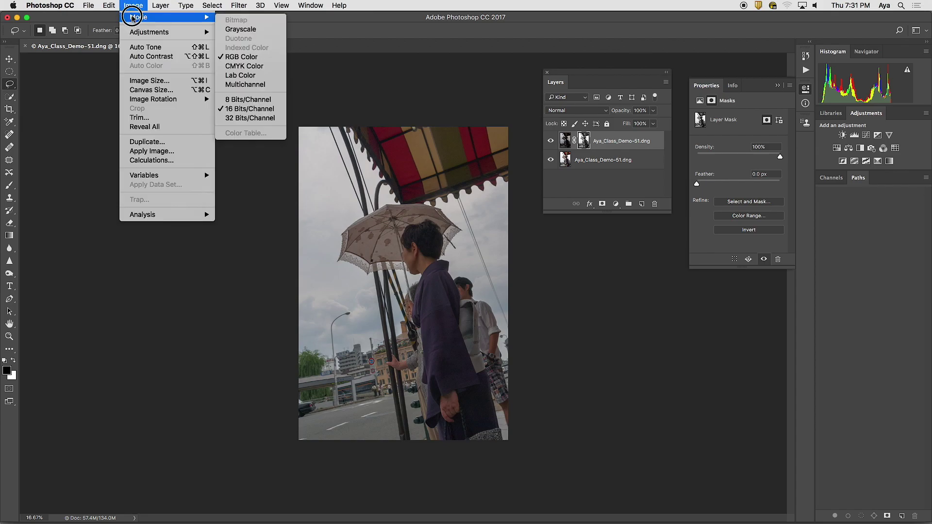
pyautogui.moveTo(174, 33)
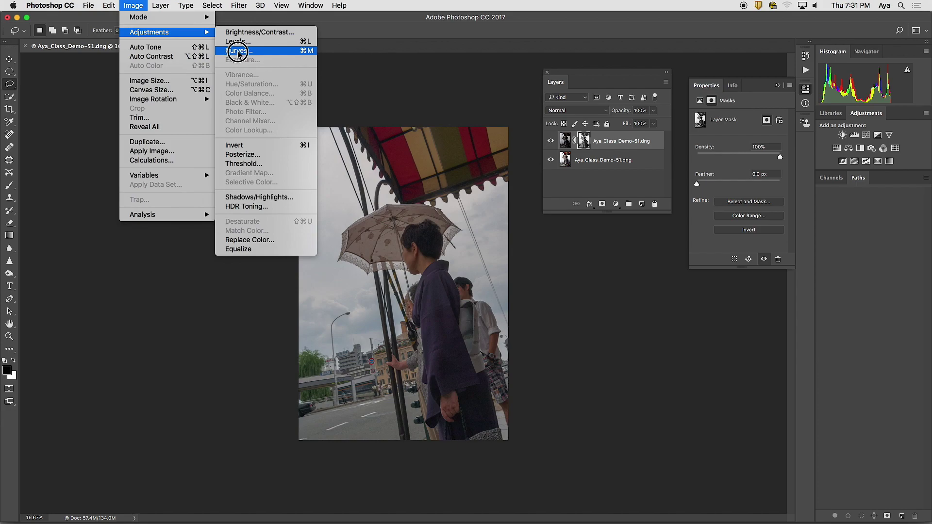
pyautogui.click(240, 51)
pyautogui.moveTo(432, 147); pyautogui.dragTo(651, 223)
pyautogui.moveTo(655, 304)
pyautogui.mouseDown()
pyautogui.moveTo(656, 295)
pyautogui.moveTo(671, 312)
pyautogui.moveTo(656, 287)
pyautogui.moveTo(673, 306)
pyautogui.mouseUp()
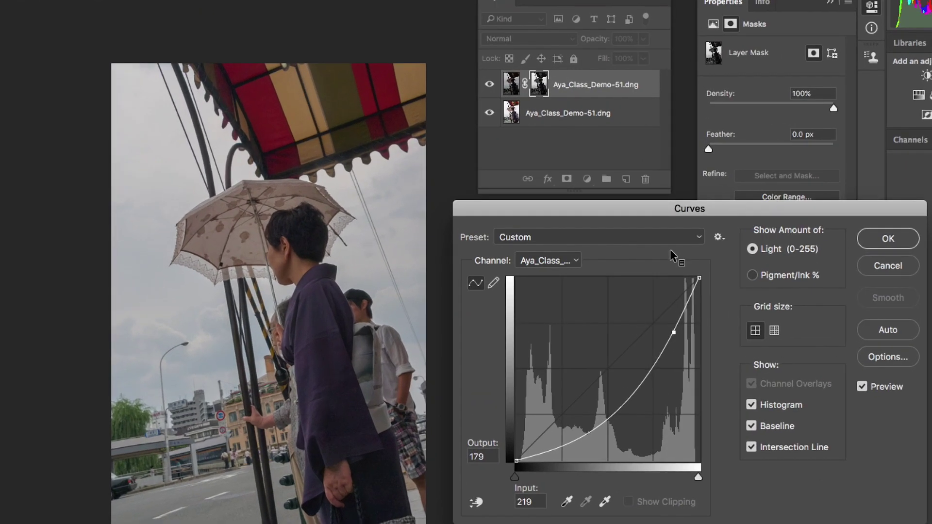
# Try brighter and darker curves on the layer mask, ending with a curve point at input 184, output 146
pyautogui.moveTo(606, 210); pyautogui.dragTo(597, 138)
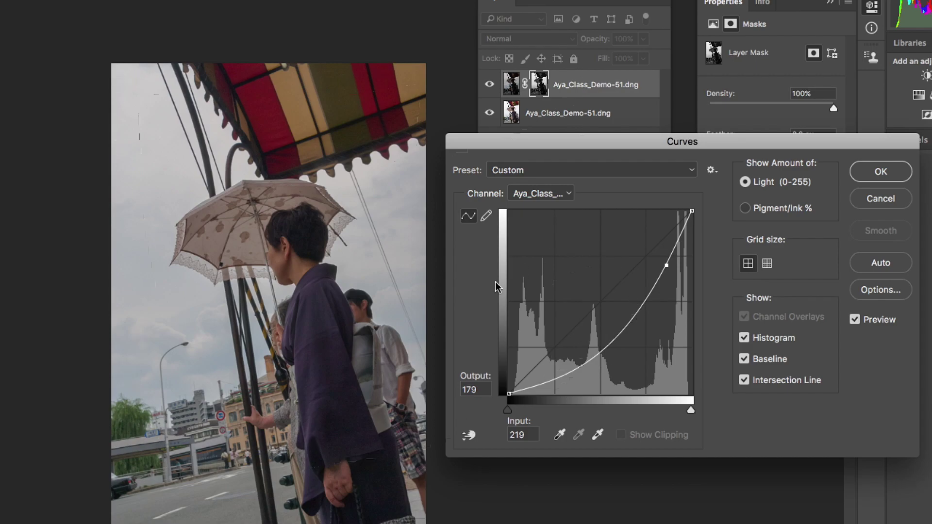
pyautogui.moveTo(666, 265); pyautogui.dragTo(644, 241)
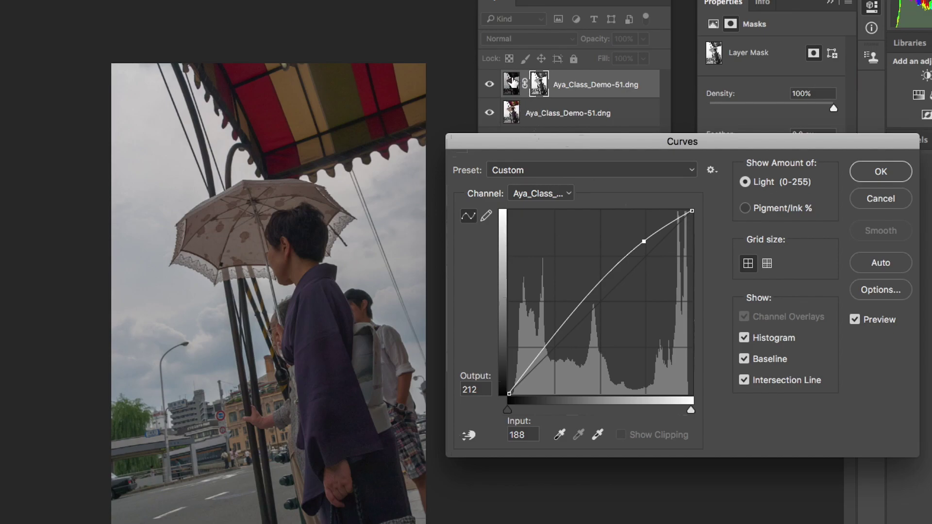
pyautogui.moveTo(644, 241); pyautogui.dragTo(647, 291)
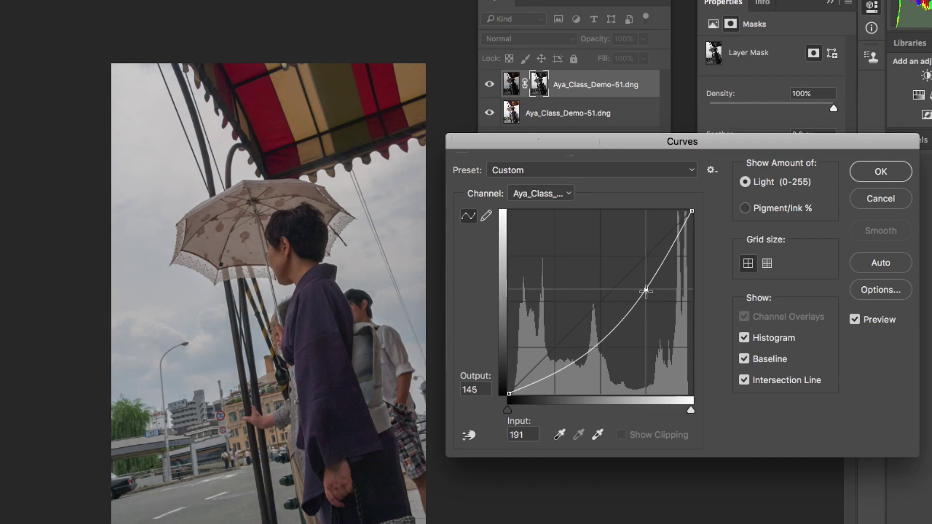
pyautogui.moveTo(646, 290); pyautogui.dragTo(647, 289)
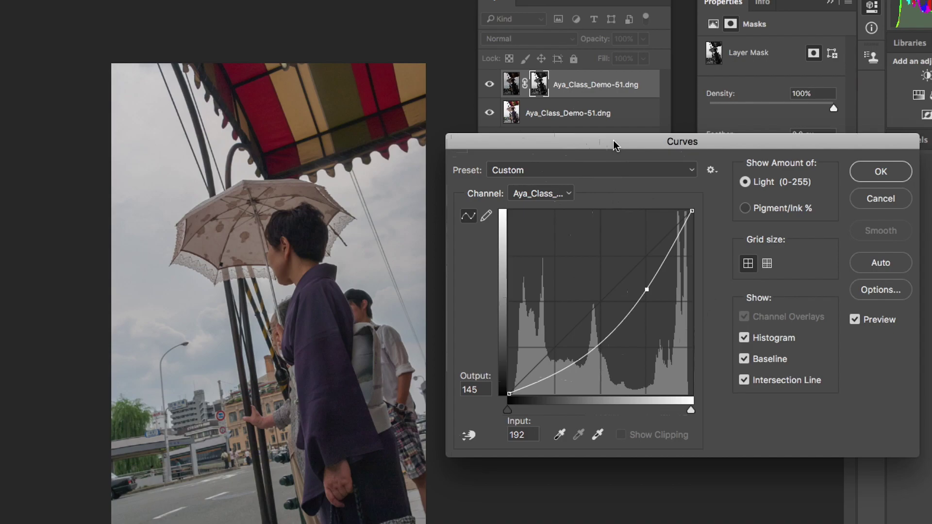
pyautogui.moveTo(647, 290)
pyautogui.mouseDown()
pyautogui.moveTo(636, 286)
pyautogui.moveTo(643, 298)
pyautogui.moveTo(639, 290)
pyautogui.mouseUp()
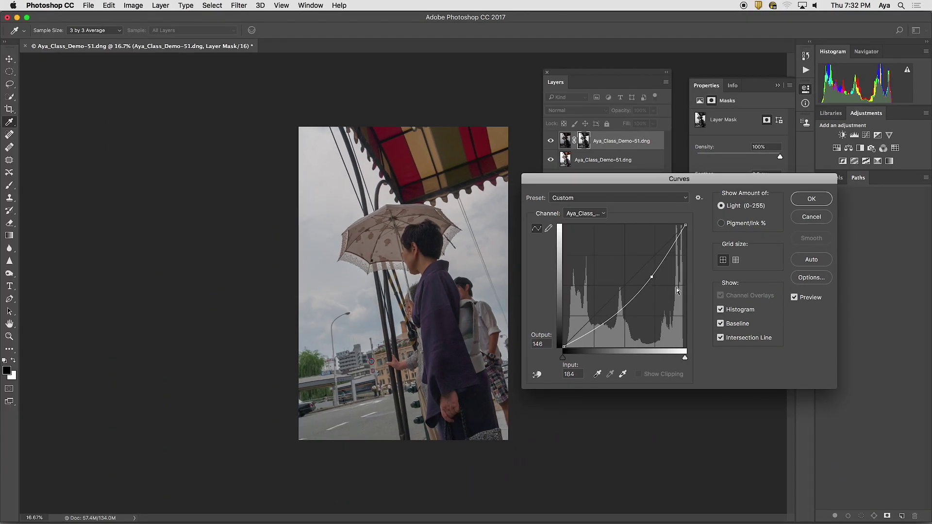
# Compare the photo with and without the Curves preview and check which channel is being adjusted
pyautogui.click(795, 298)
pyautogui.click(795, 297)
pyautogui.click(795, 298)
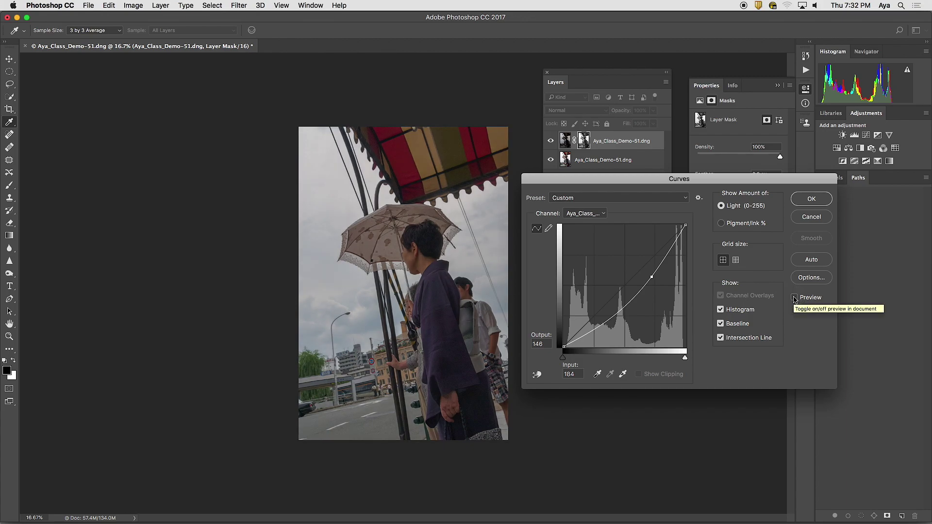
pyautogui.click(795, 298)
pyautogui.click(604, 213)
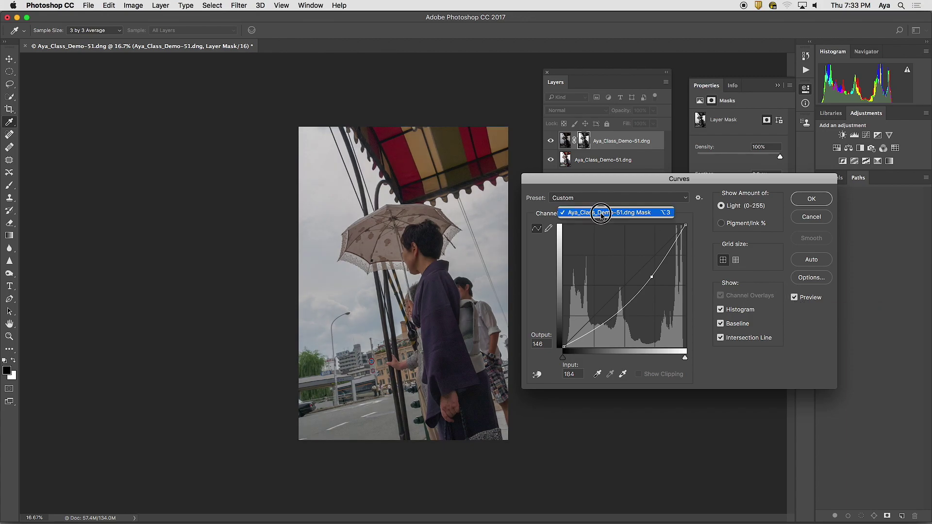
pyautogui.click(692, 214)
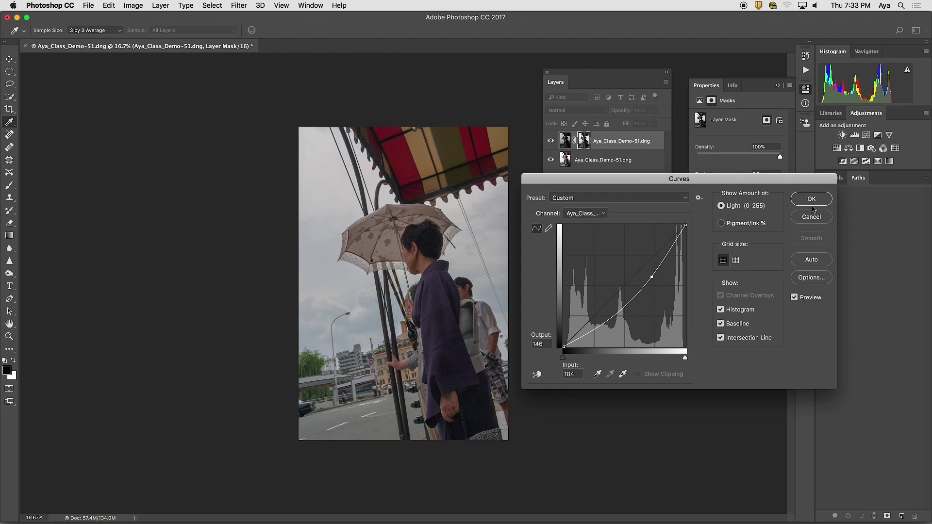
# Try an S-shaped mask curve with points at input 78, output 48 and input 197, output 210, and discard the Curves adjustment
pyautogui.moveTo(652, 276); pyautogui.dragTo(634, 290)
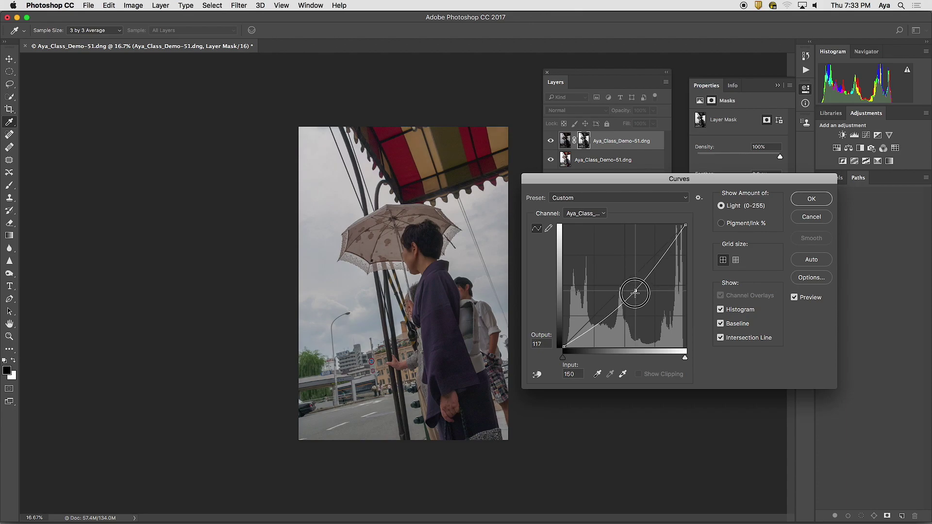
pyautogui.moveTo(616, 277); pyautogui.dragTo(641, 298)
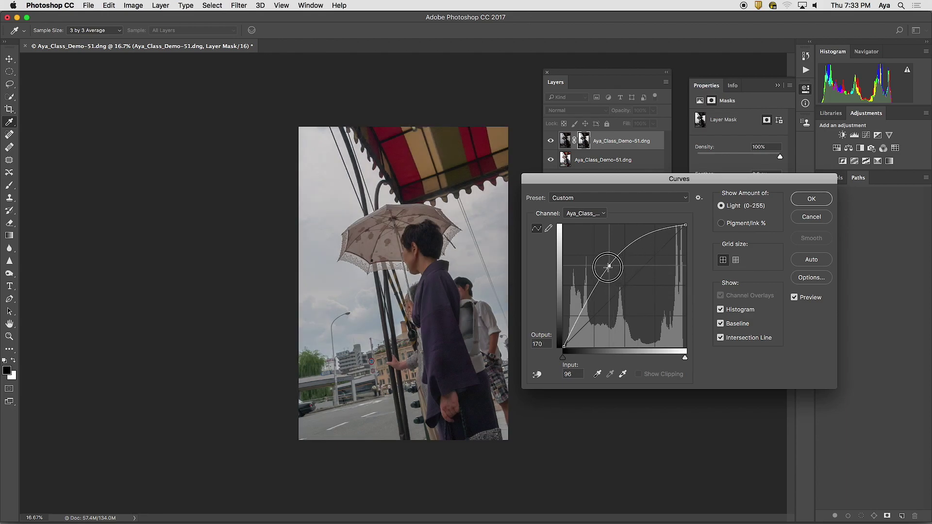
pyautogui.moveTo(608, 267); pyautogui.dragTo(608, 267)
pyautogui.moveTo(642, 305); pyautogui.dragTo(640, 302)
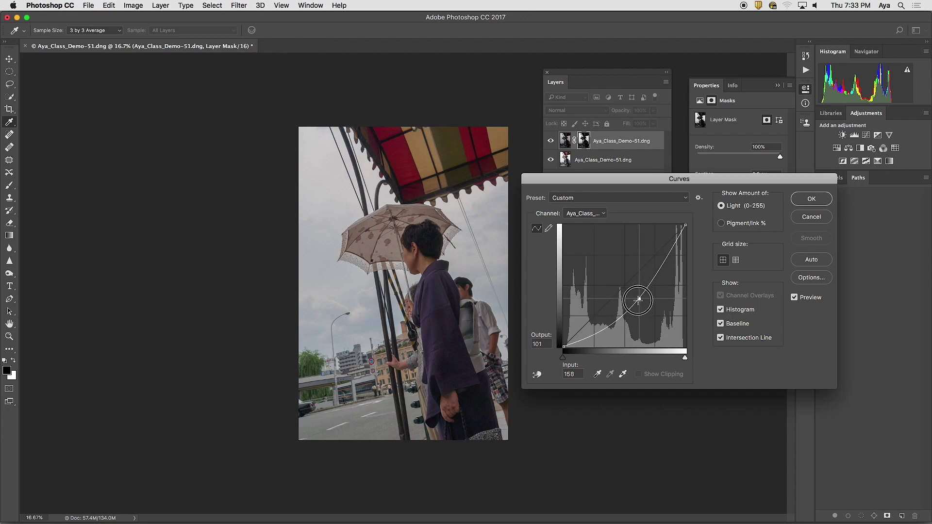
pyautogui.moveTo(633, 293); pyautogui.dragTo(633, 293)
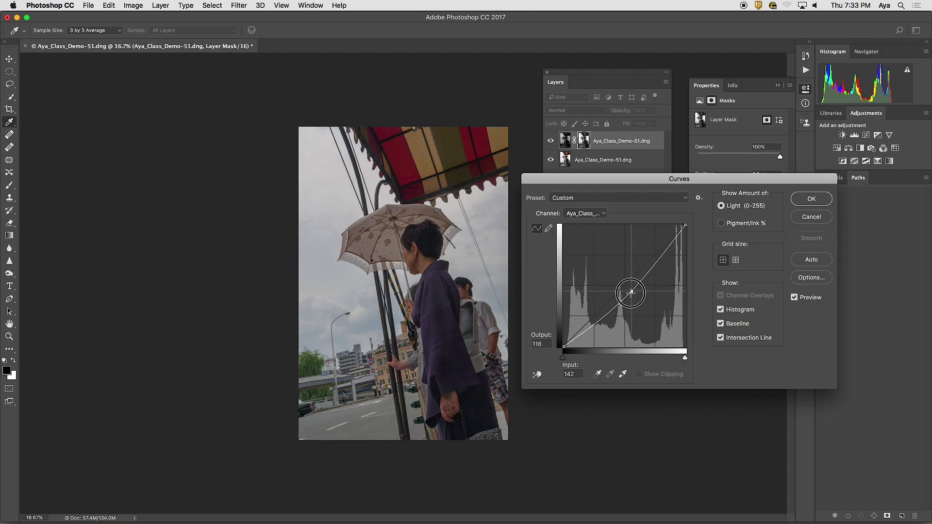
pyautogui.moveTo(631, 292); pyautogui.dragTo(631, 291)
pyautogui.click(600, 321)
pyautogui.moveTo(598, 316); pyautogui.dragTo(601, 324)
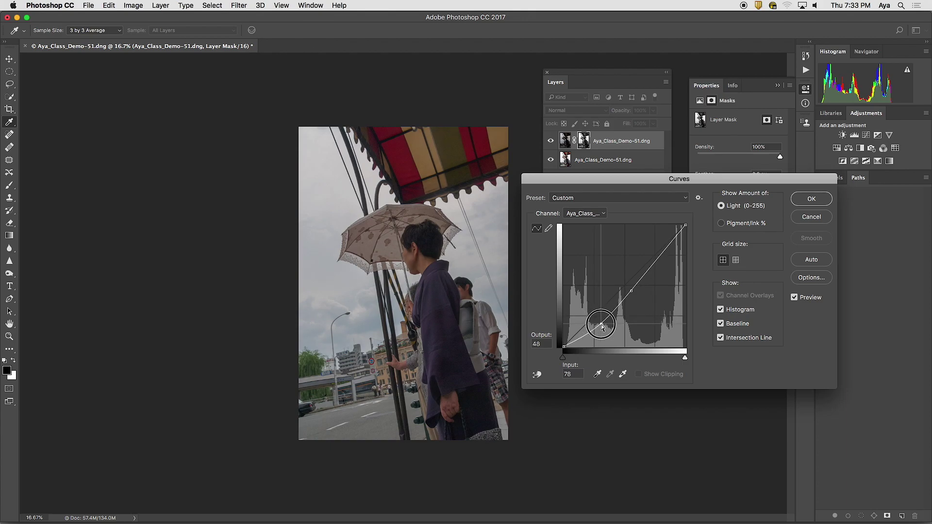
pyautogui.moveTo(662, 253); pyautogui.dragTo(658, 246)
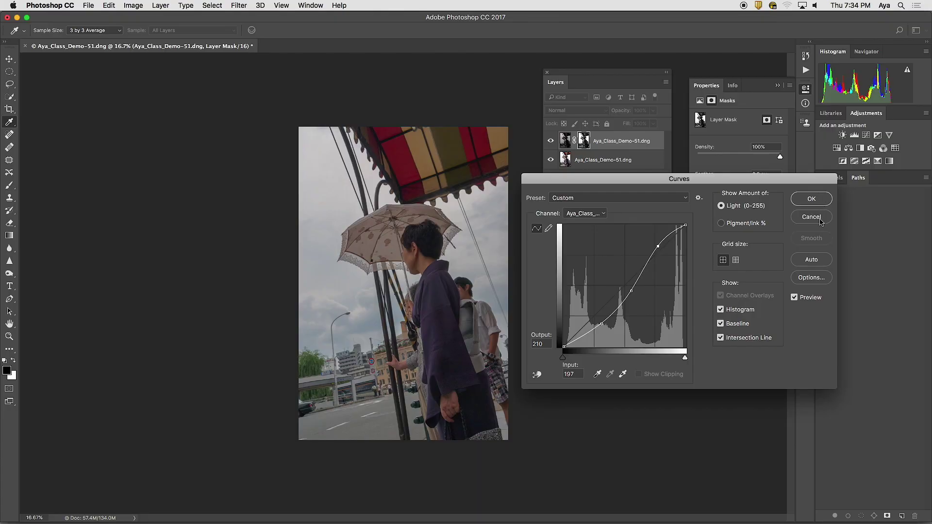
pyautogui.click(821, 221)
pyautogui.click(821, 217)
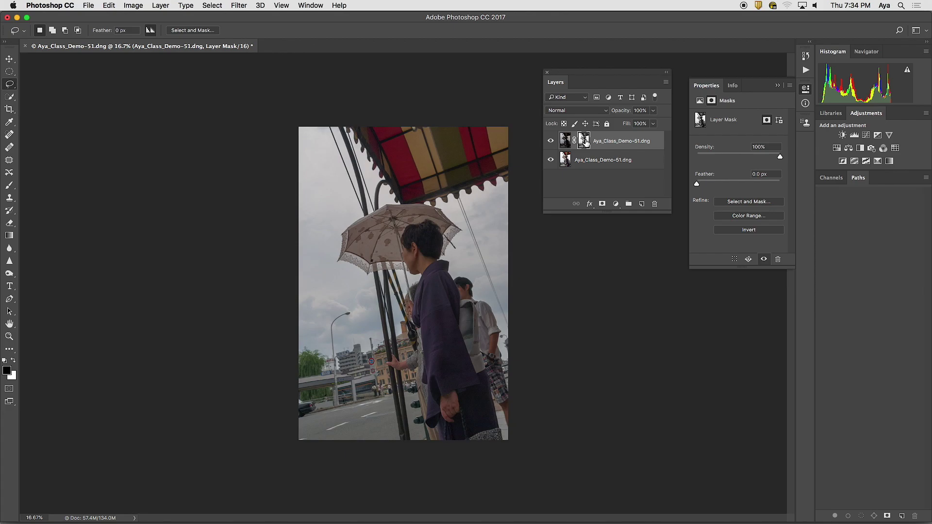
# Add a Curves adjustment layer above the masked dark sky layer and delete it
pyautogui.click(867, 136)
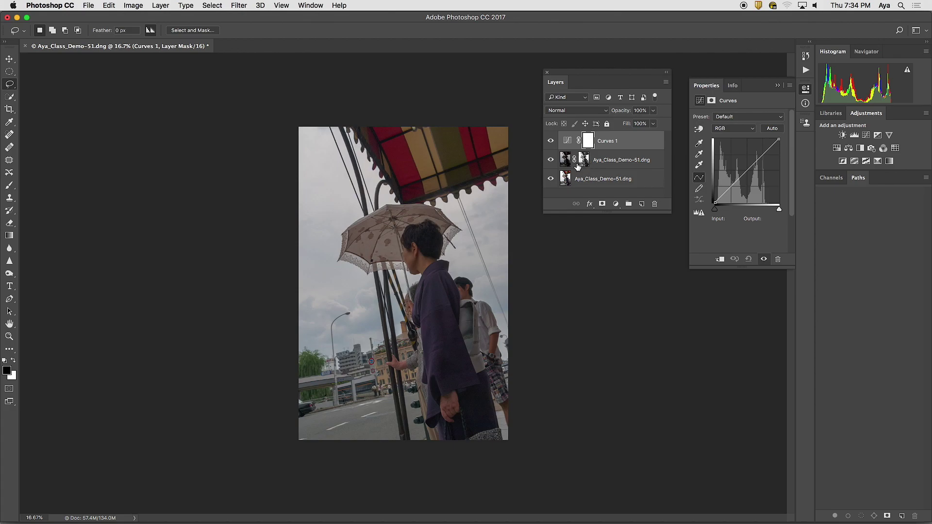
pyautogui.moveTo(648, 143); pyautogui.dragTo(657, 205)
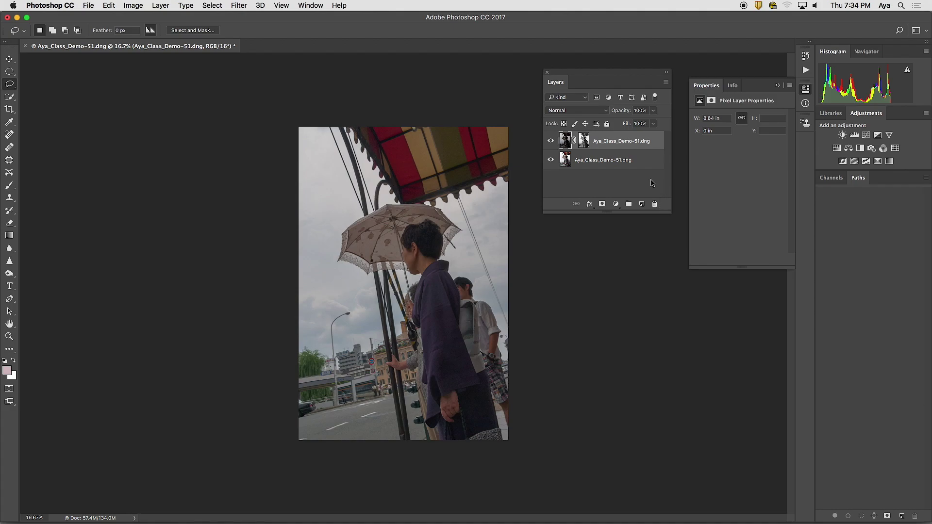
# Open a Curves adjustment on the dark sky layer's mask and try brightening it at input 112, output 162 before darkening the midtones
pyautogui.click(585, 139)
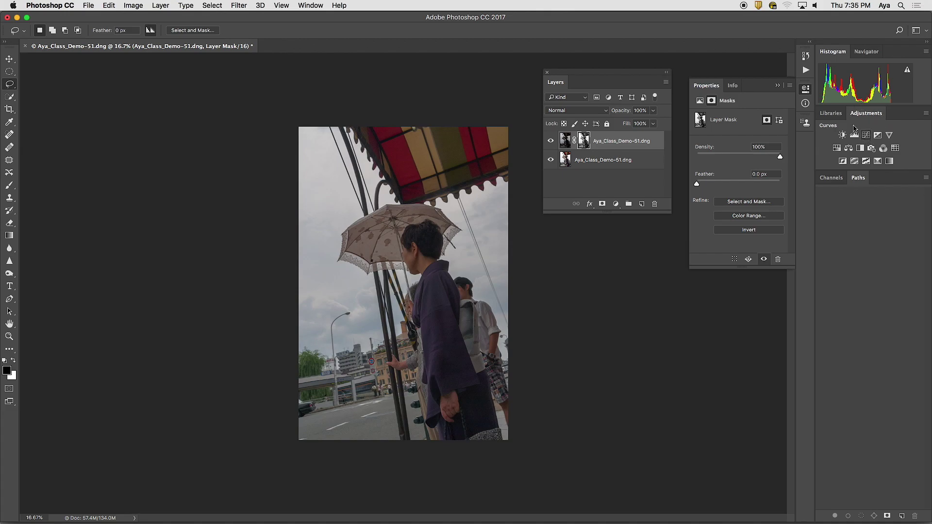
pyautogui.click(133, 4)
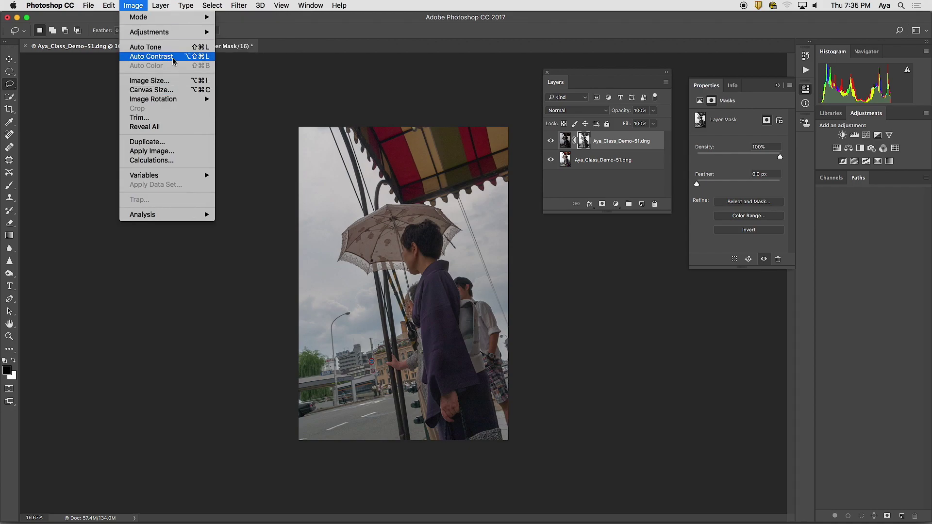
pyautogui.moveTo(175, 33)
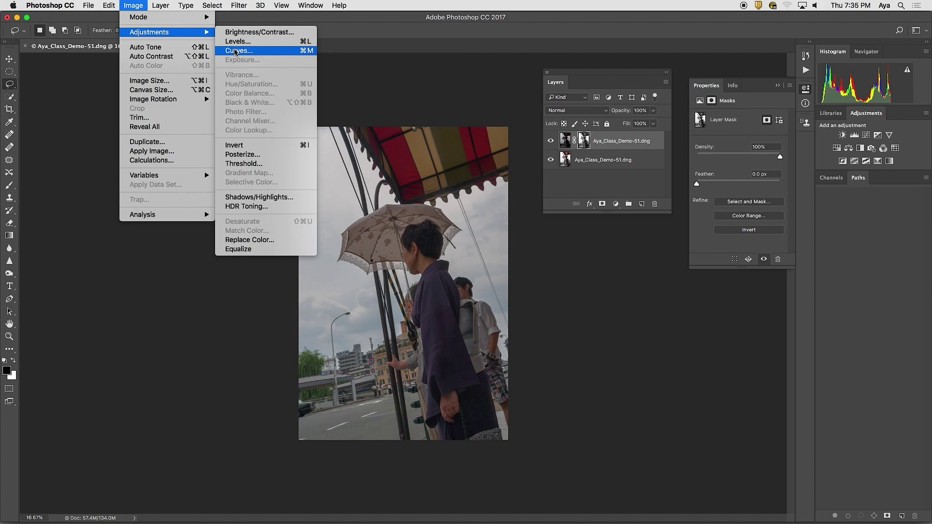
pyautogui.click(235, 51)
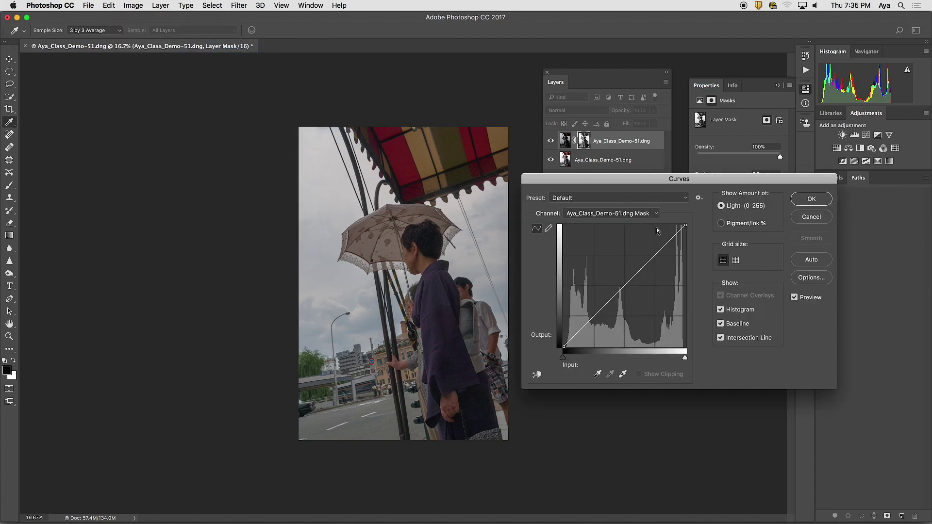
pyautogui.click(622, 285)
pyautogui.moveTo(623, 286)
pyautogui.mouseDown()
pyautogui.moveTo(619, 275)
pyautogui.moveTo(636, 293)
pyautogui.moveTo(617, 269)
pyautogui.mouseUp()
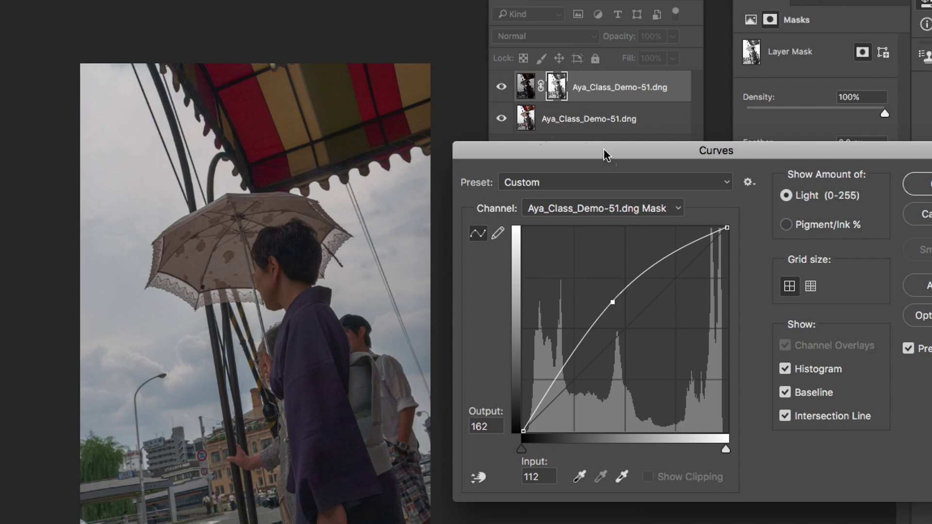
pyautogui.moveTo(612, 302); pyautogui.dragTo(643, 346)
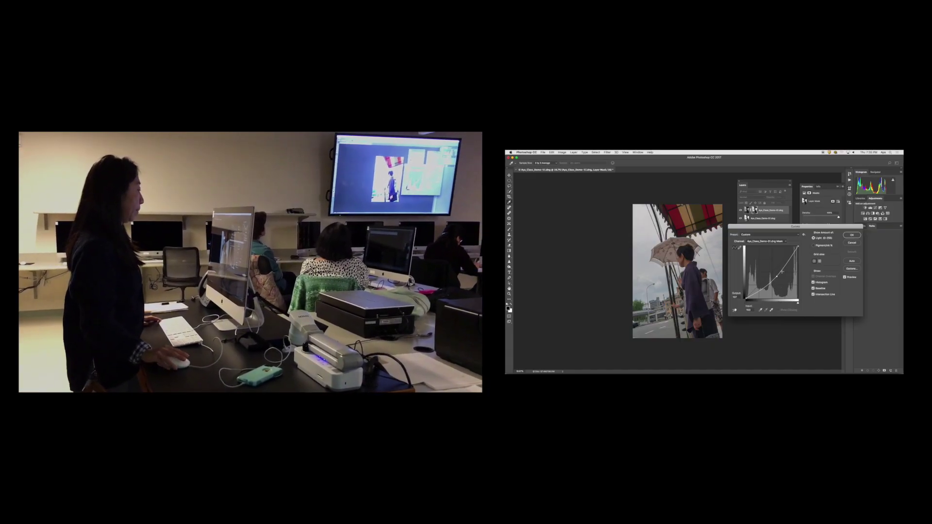
# Shape the mask curve into an S with a lowered shadow point and a highlight point at input 188, output 224, and apply it
pyautogui.moveTo(777, 276); pyautogui.dragTo(785, 253)
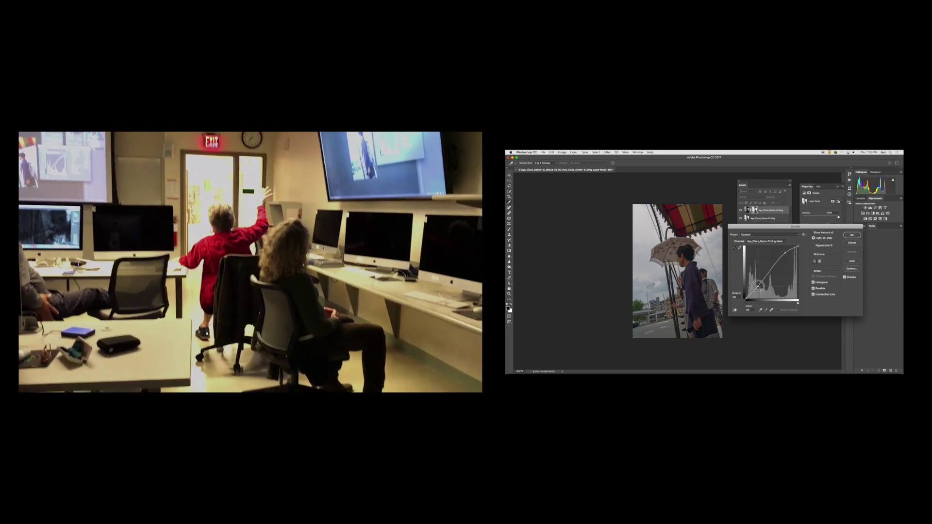
pyautogui.click(759, 288)
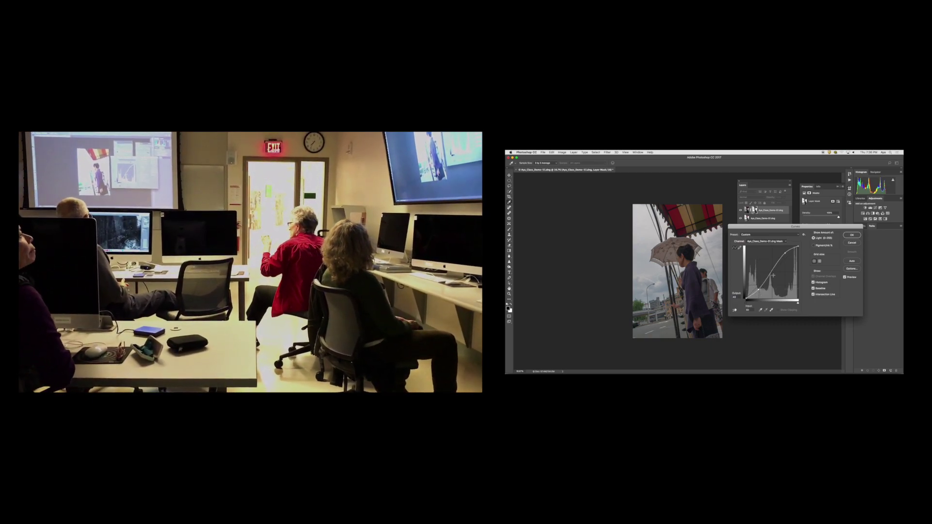
pyautogui.click(785, 254)
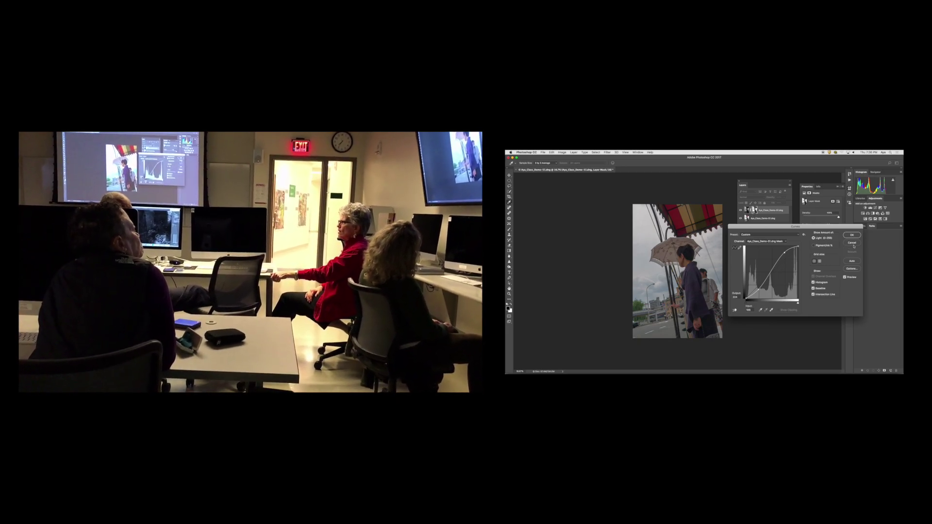
pyautogui.click(857, 235)
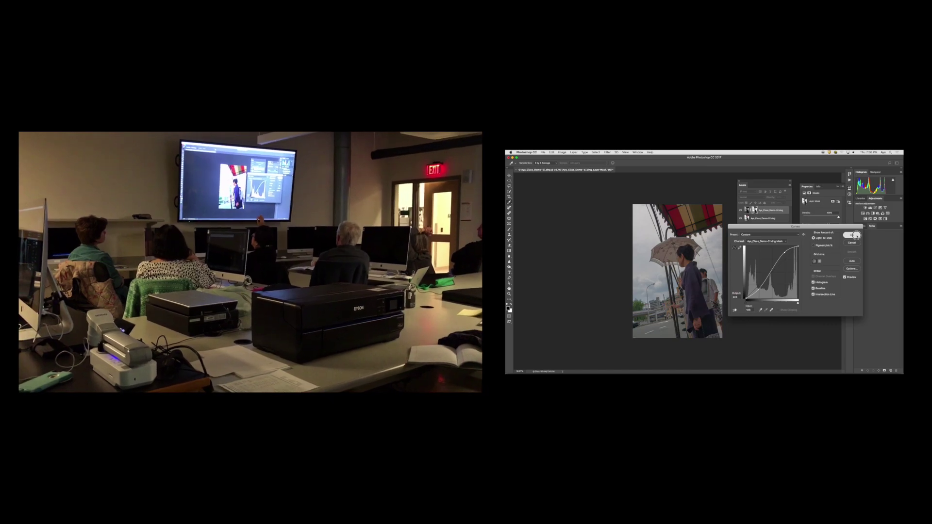
pyautogui.moveTo(835, 227)
pyautogui.mouseDown()
pyautogui.moveTo(843, 234)
pyautogui.moveTo(839, 225)
pyautogui.mouseUp()
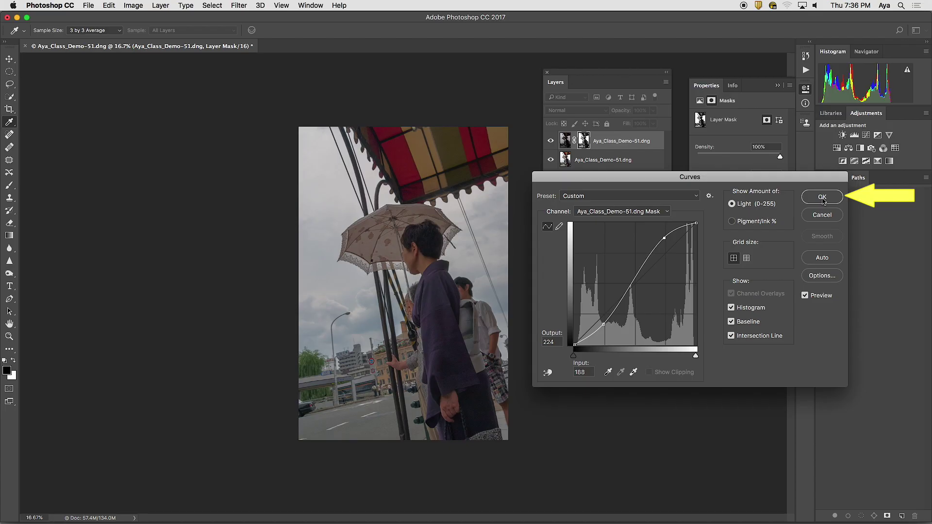
pyautogui.click(823, 197)
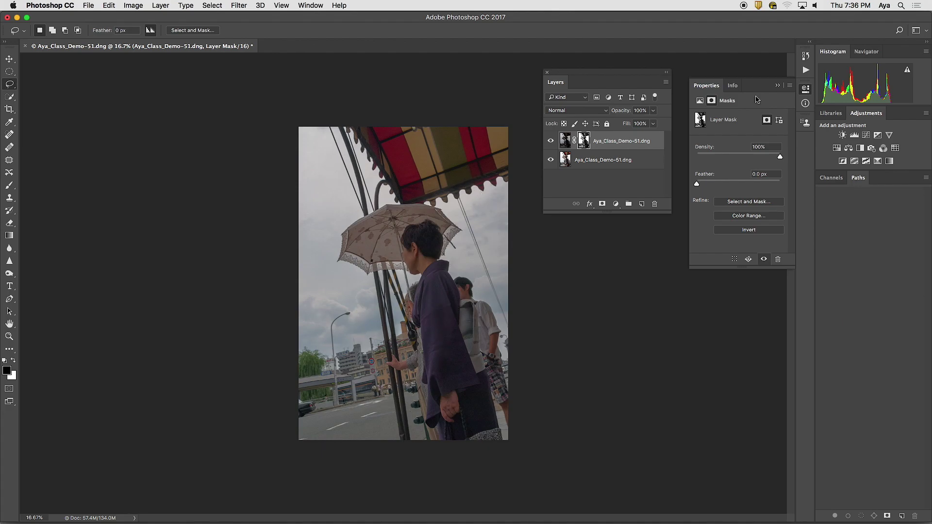
# Compare the photo before and after the mask's Curves adjustment in the history, finishing on the Curves state
pyautogui.click(806, 56)
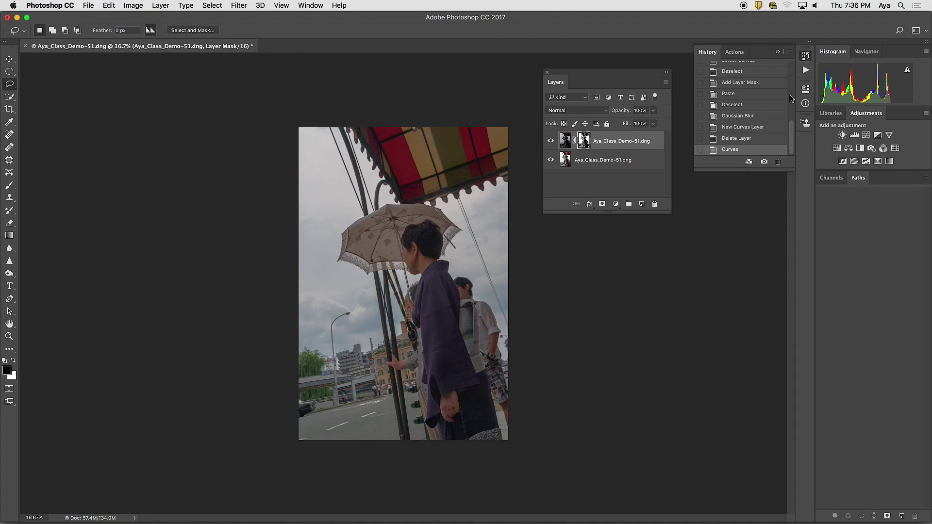
pyautogui.click(753, 140)
pyautogui.click(755, 150)
pyautogui.click(753, 139)
pyautogui.click(754, 150)
pyautogui.click(754, 139)
pyautogui.click(754, 150)
# Add a Curves adjustment layer on top with the white point at input 222 and an S-shaped curve through input 173, output 215
pyautogui.click(866, 134)
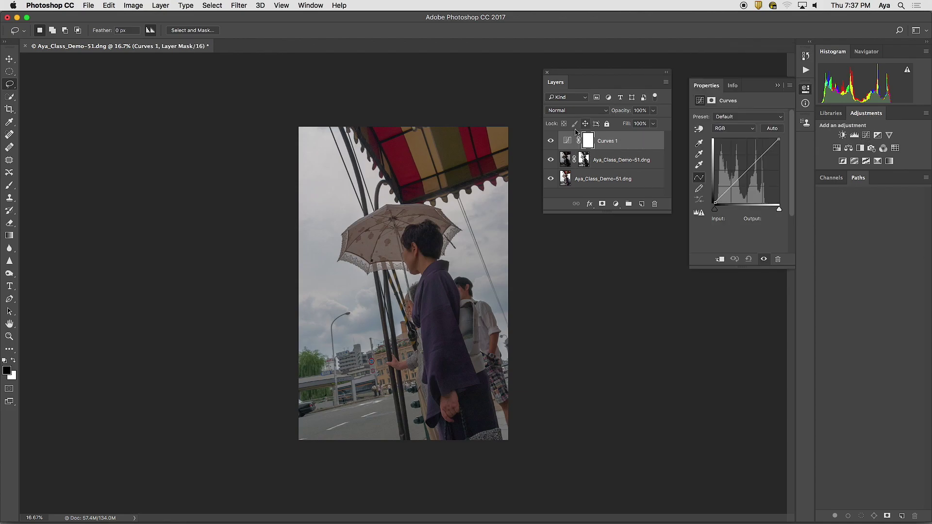
pyautogui.moveTo(779, 209); pyautogui.dragTo(772, 212)
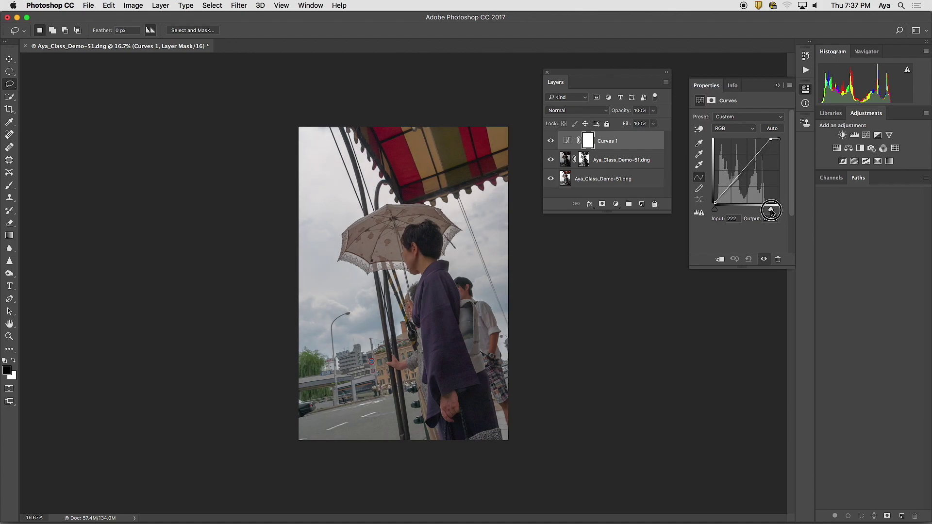
pyautogui.moveTo(757, 156)
pyautogui.mouseDown()
pyautogui.moveTo(738, 181)
pyautogui.moveTo(761, 153)
pyautogui.mouseUp()
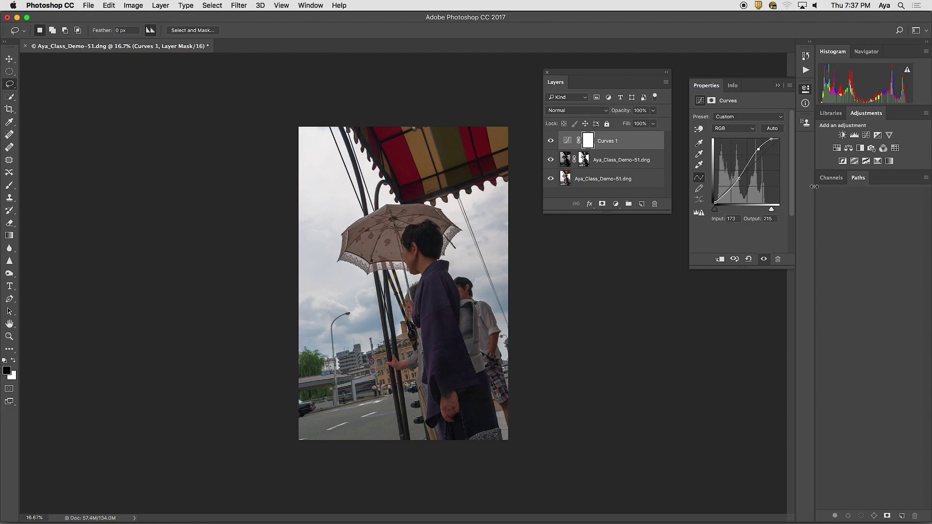
# Compare the photo with the Curves adjustment layer hidden and shown, leaving the layer visible
pyautogui.click(550, 140)
pyautogui.click(551, 141)
pyautogui.click(551, 141)
pyautogui.click(550, 142)
pyautogui.click(552, 141)
pyautogui.click(551, 141)
pyautogui.click(552, 141)
pyautogui.click(554, 141)
pyautogui.click(550, 141)
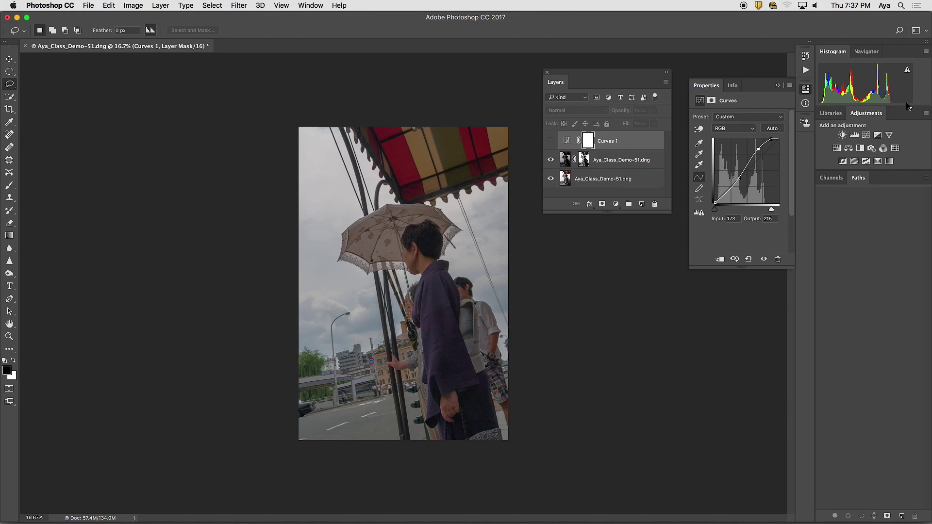
pyautogui.click(550, 140)
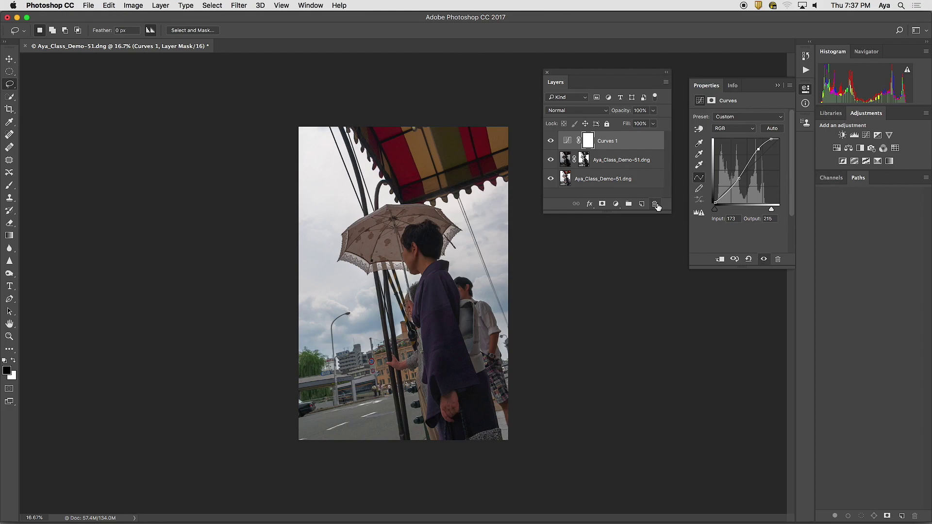
# Save the blended umbrella photo with its layers and Curves adjustment, and switch to Lightroom
pyautogui.press('super+s')
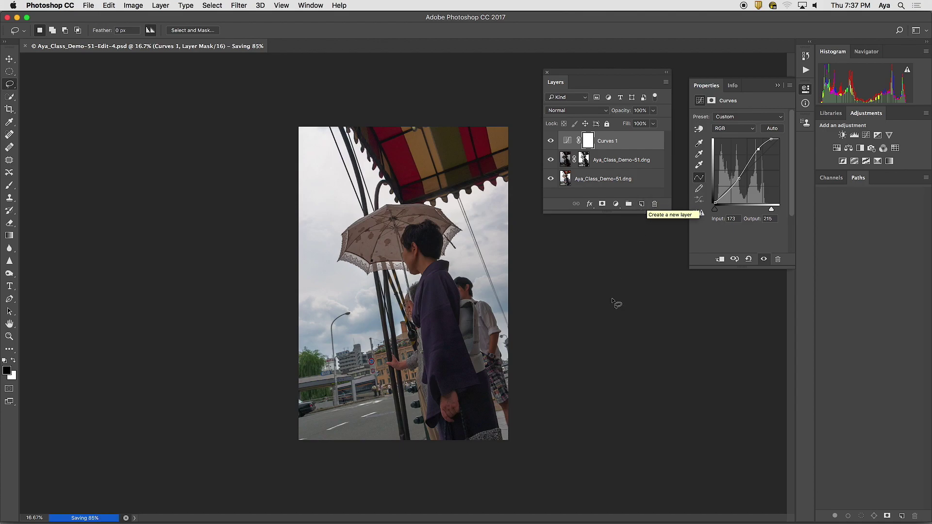
pyautogui.moveTo(547, 523)
pyautogui.click(333, 510)
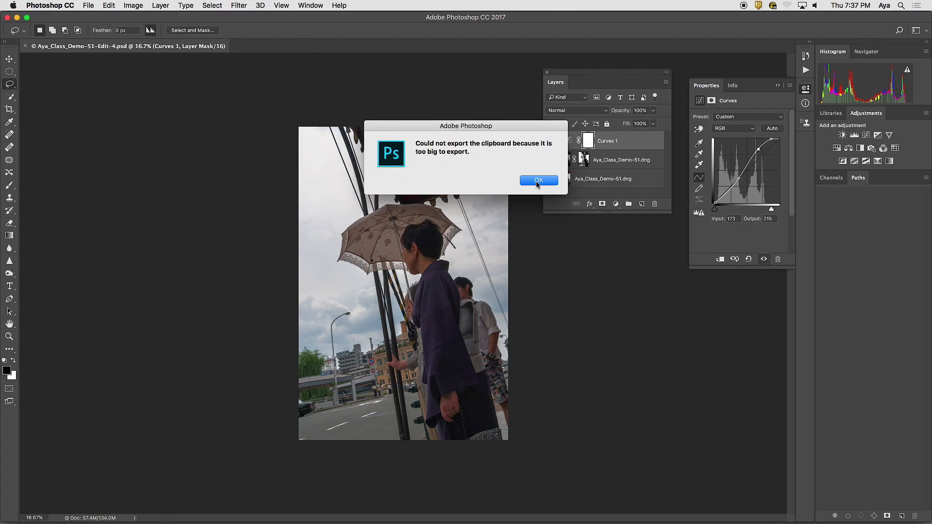
pyautogui.click(535, 182)
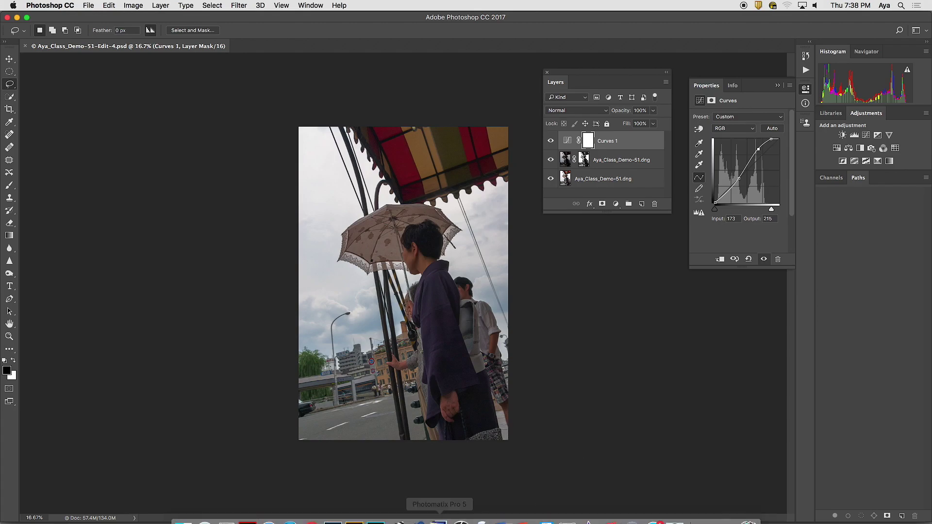
pyautogui.click(333, 510)
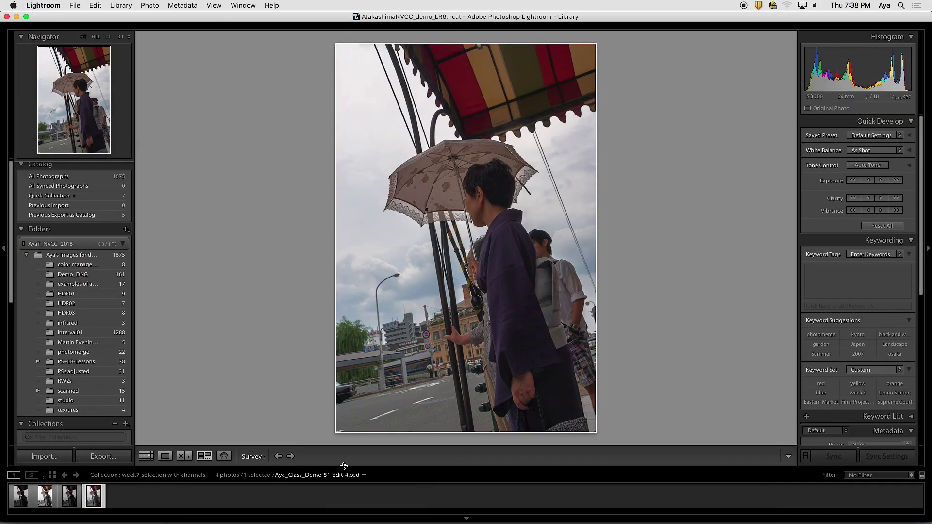
# Compare the bright and dark virtual copies side by side in Survey view and switch back to Photoshop
pyautogui.click(44, 500)
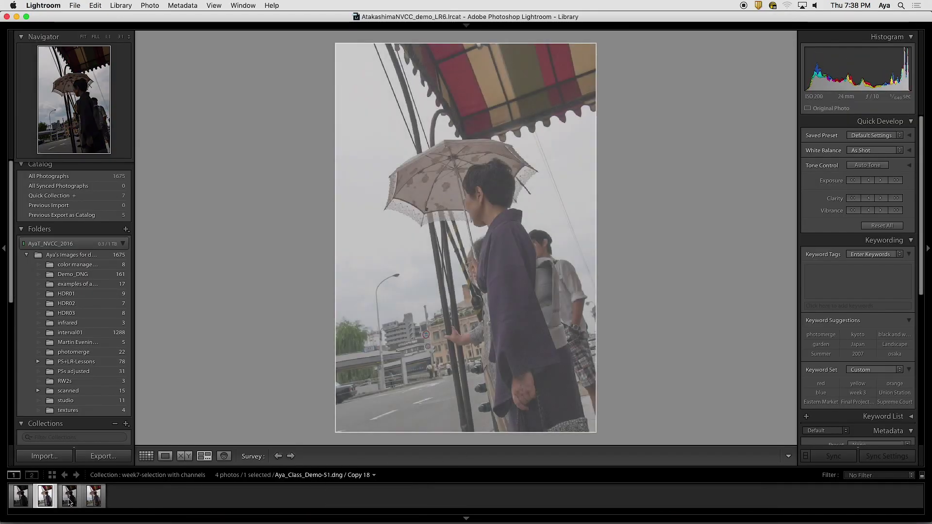
pyautogui.keyDown('super'); pyautogui.click(69, 494); pyautogui.keyUp('super')
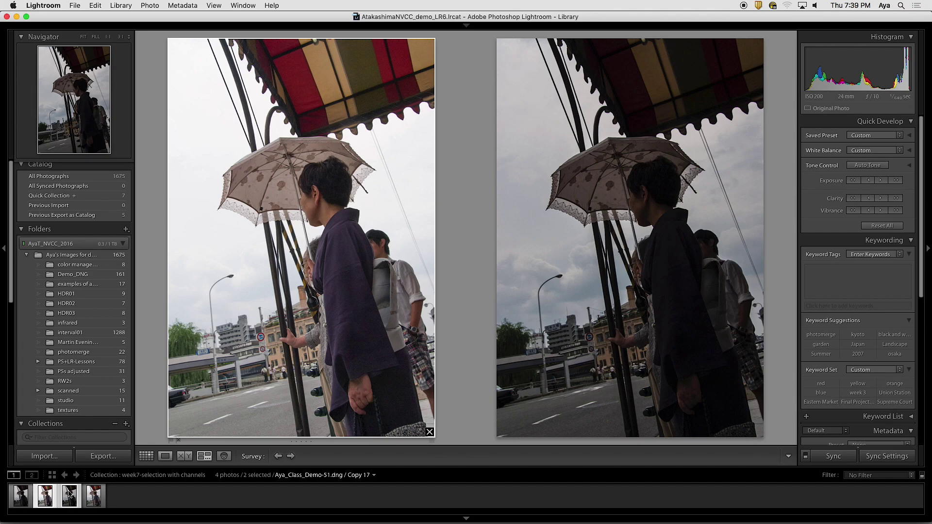
pyautogui.moveTo(349, 522)
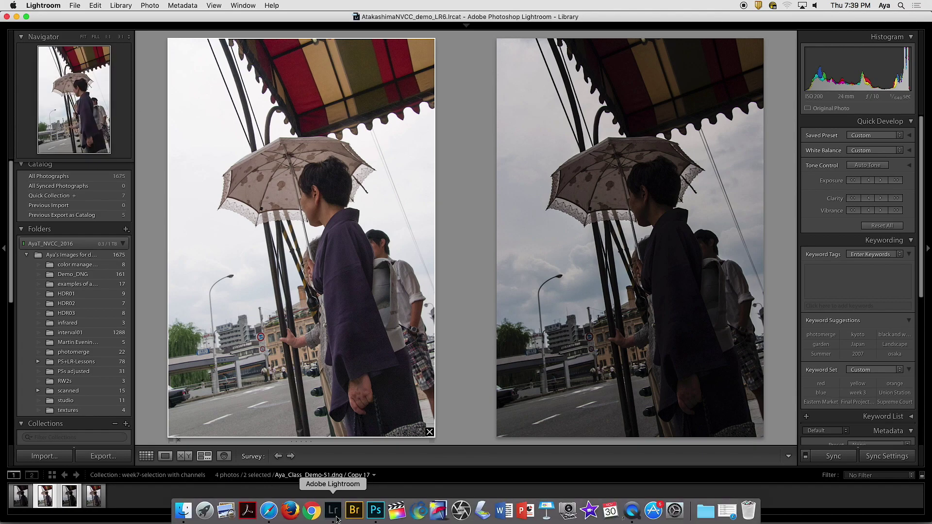
pyautogui.click(376, 511)
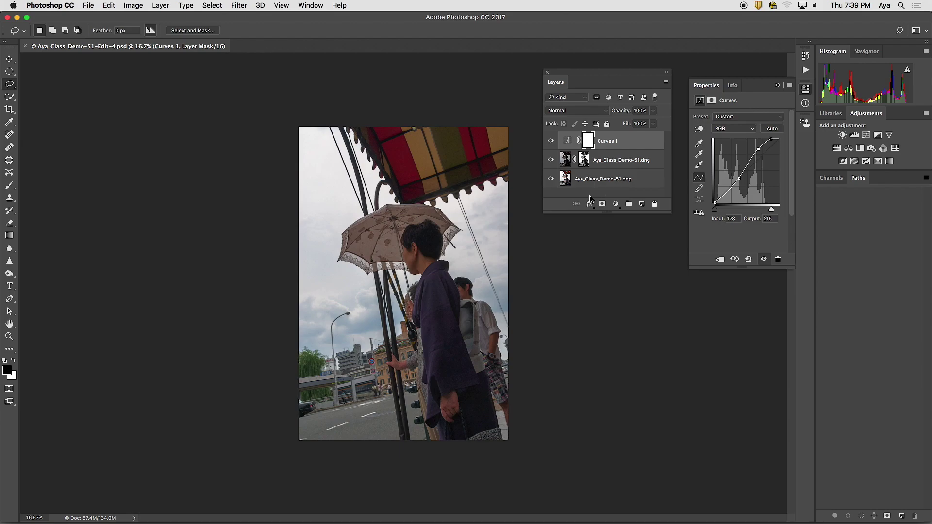
# Switch to Lightroom and look up the Open as Layers in Photoshop option for the two selected copies
pyautogui.moveTo(504, 522)
pyautogui.click(333, 511)
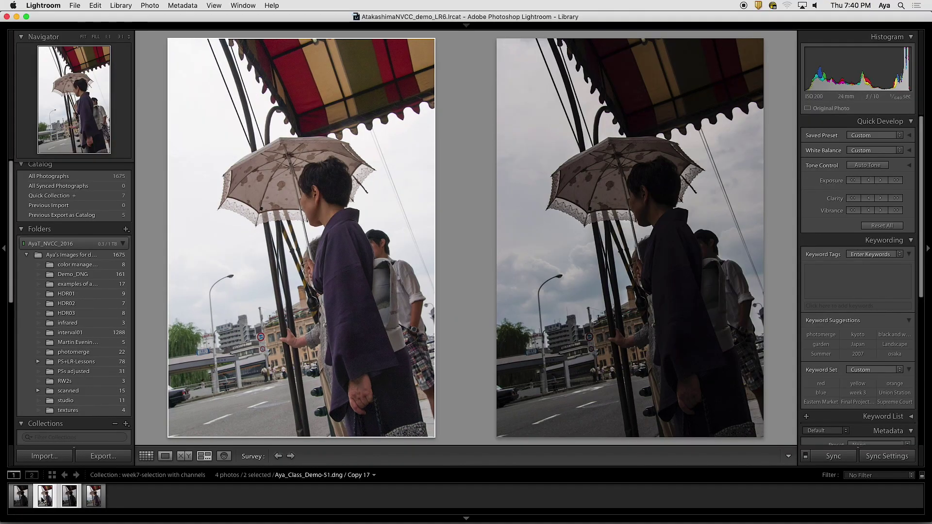
pyautogui.rightClick(42, 500)
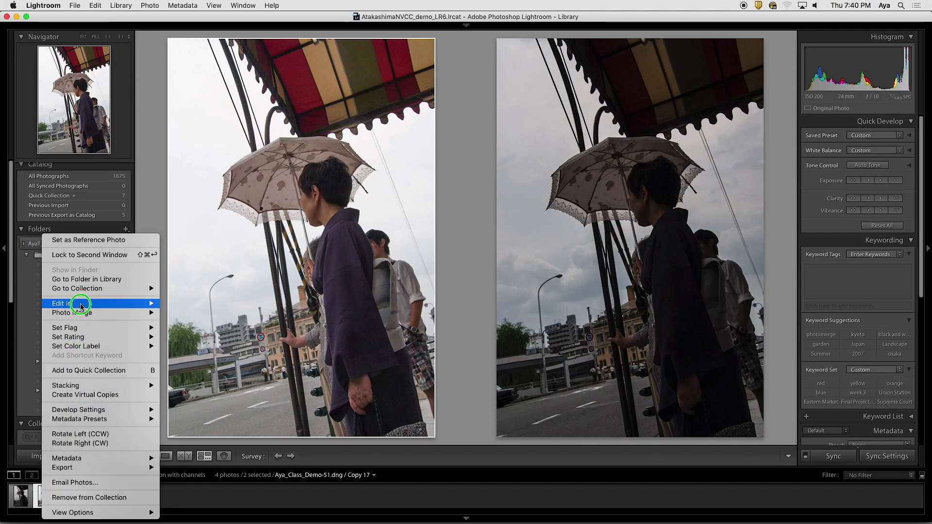
pyautogui.moveTo(86, 303)
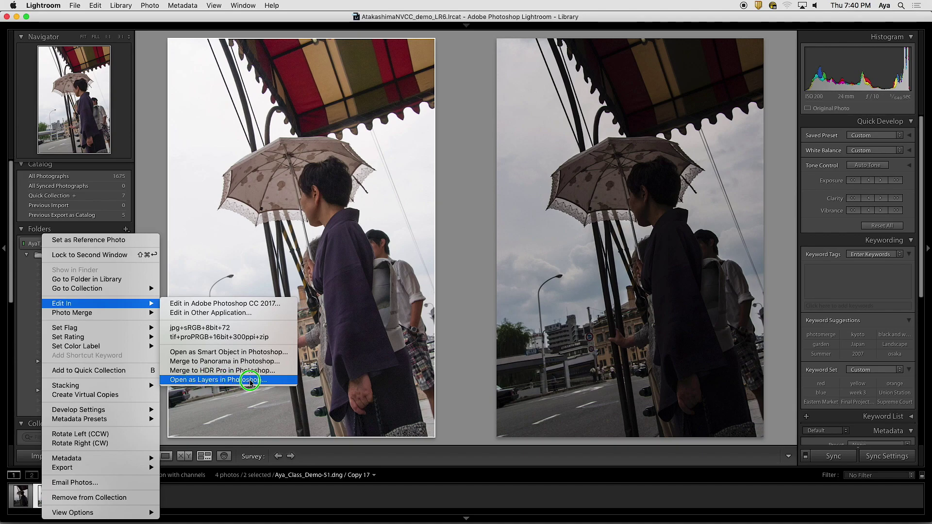
pyautogui.click(307, 493)
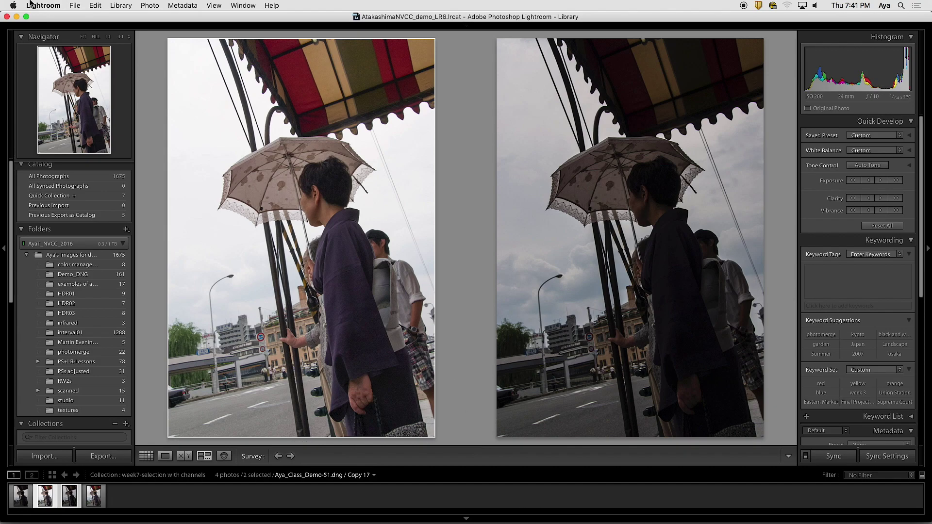
# Compare the blended Edit-4 PSD with the bright and dark virtual copies side by side in Survey view
pyautogui.moveTo(333, 523)
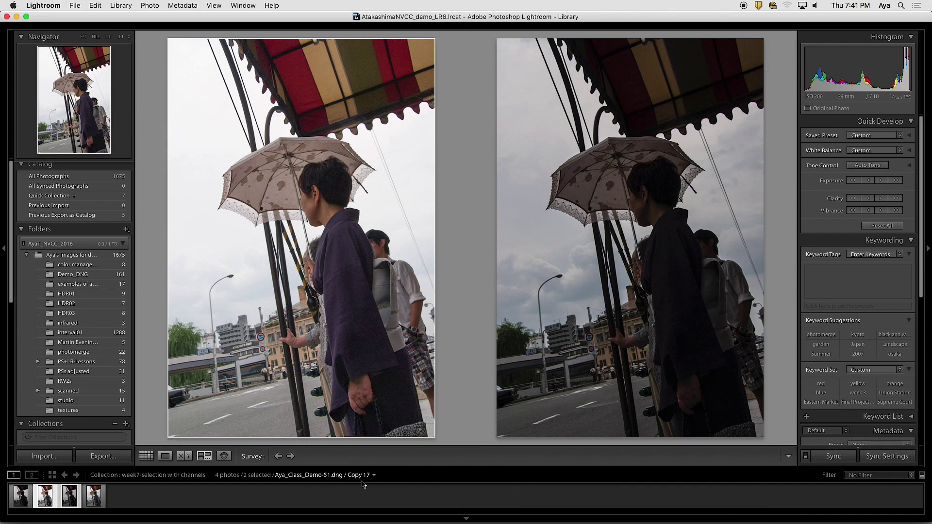
pyautogui.click(357, 499)
pyautogui.click(93, 497)
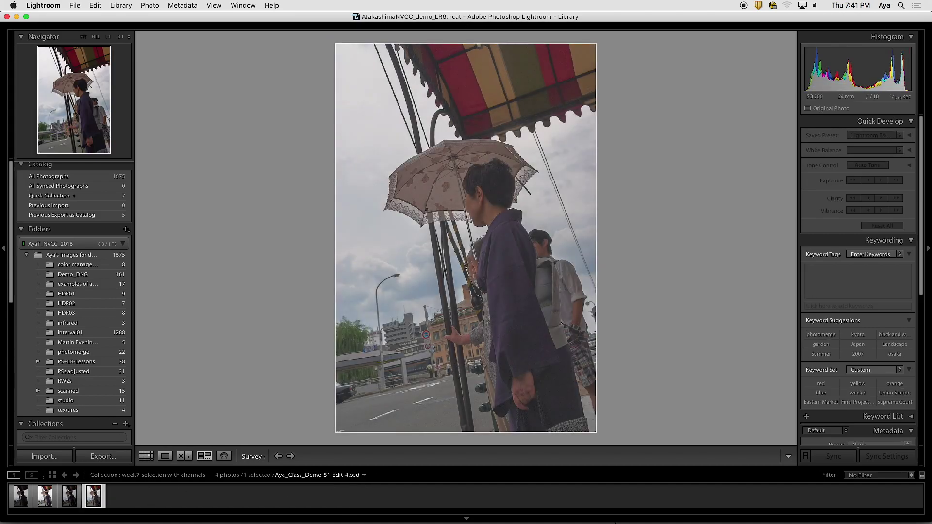
pyautogui.keyDown('super'); pyautogui.click(44, 497); pyautogui.keyUp('super')
pyautogui.keyDown('super'); pyautogui.click(70, 497); pyautogui.keyUp('super')
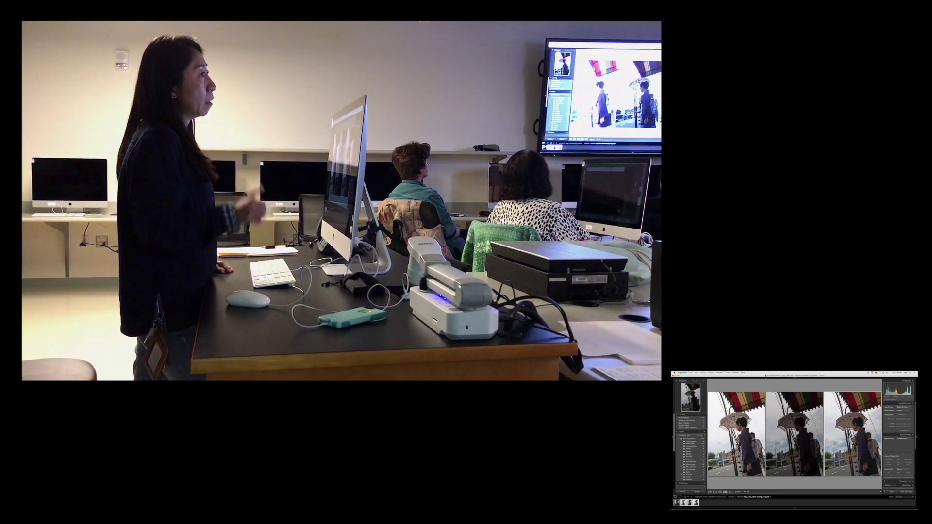
pyautogui.moveTo(678, 378)
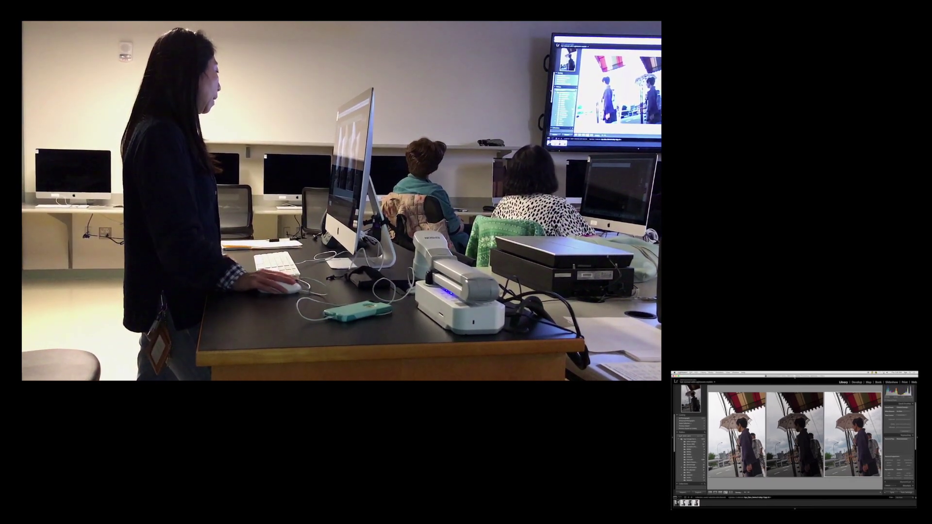
pyautogui.moveTo(738, 508)
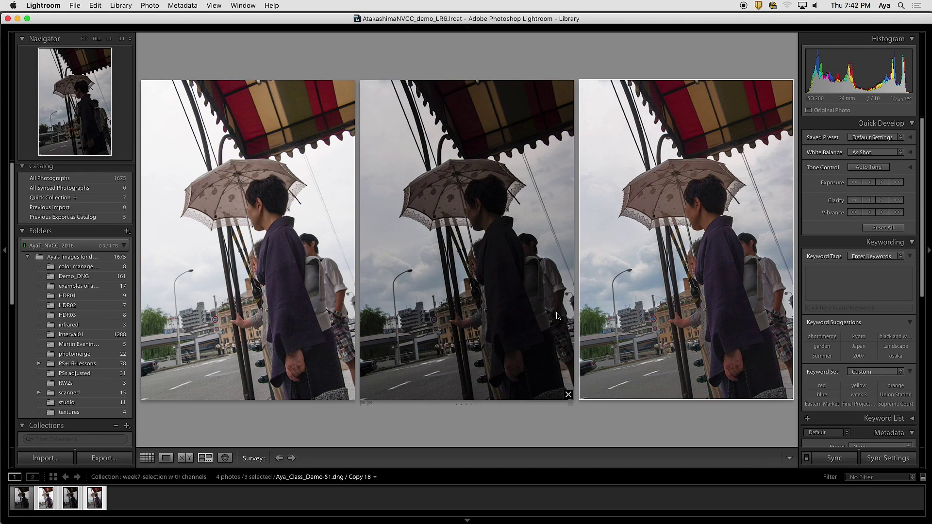
# Switch to Safari and examine the Exercise 8 - Double Processing instructions and the weekly course schedule
pyautogui.moveTo(291, 27)
pyautogui.moveTo(295, 25)
pyautogui.mouseDown()
pyautogui.moveTo(300, 59)
pyautogui.moveTo(291, 8)
pyautogui.mouseUp()
pyautogui.moveTo(419, 518)
pyautogui.click(268, 519)
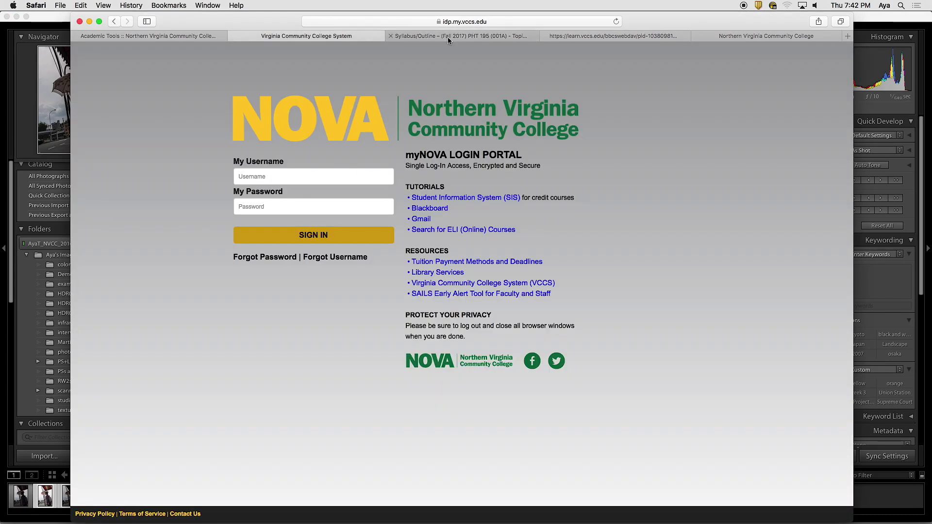
pyautogui.click(447, 37)
pyautogui.click(447, 36)
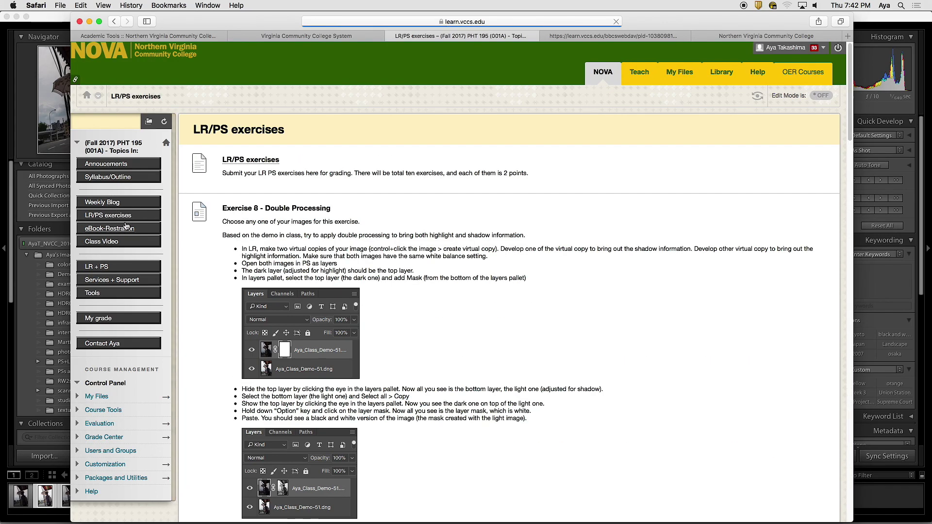
pyautogui.scroll(-4, 429, 313)
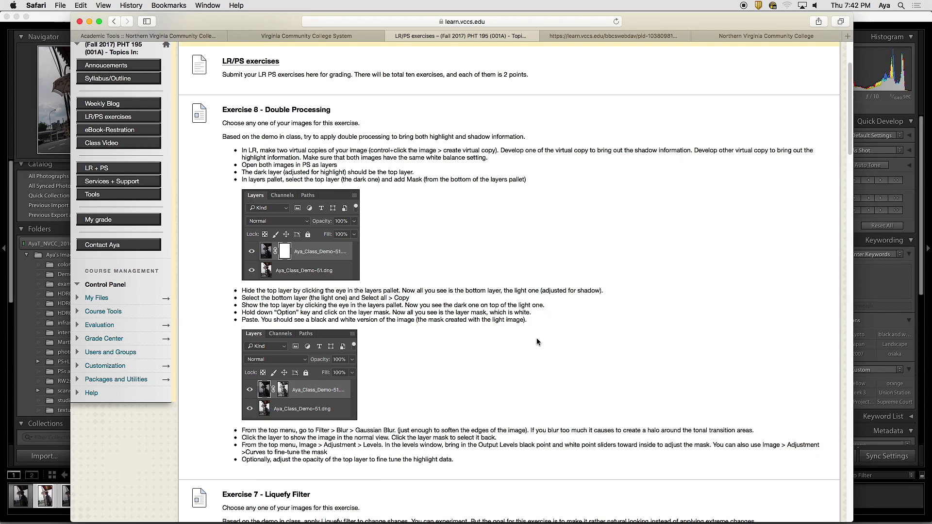
pyautogui.click(600, 34)
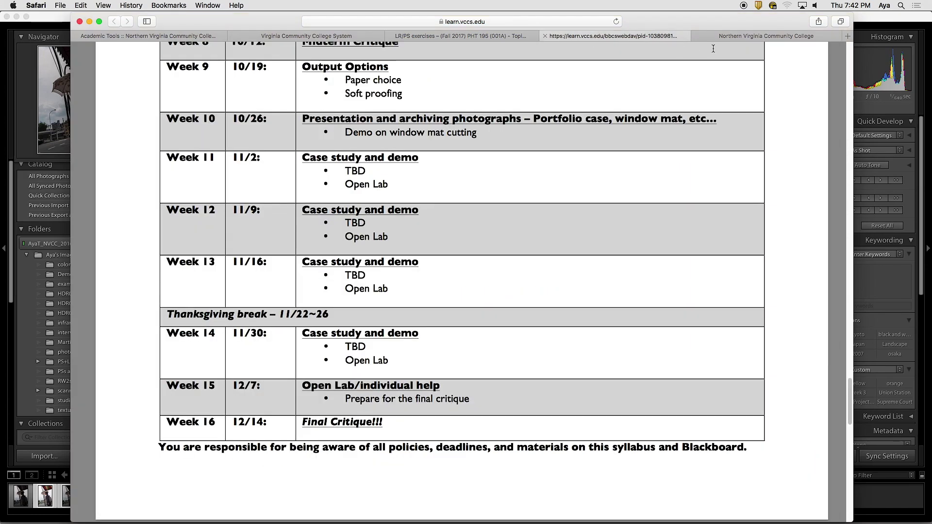